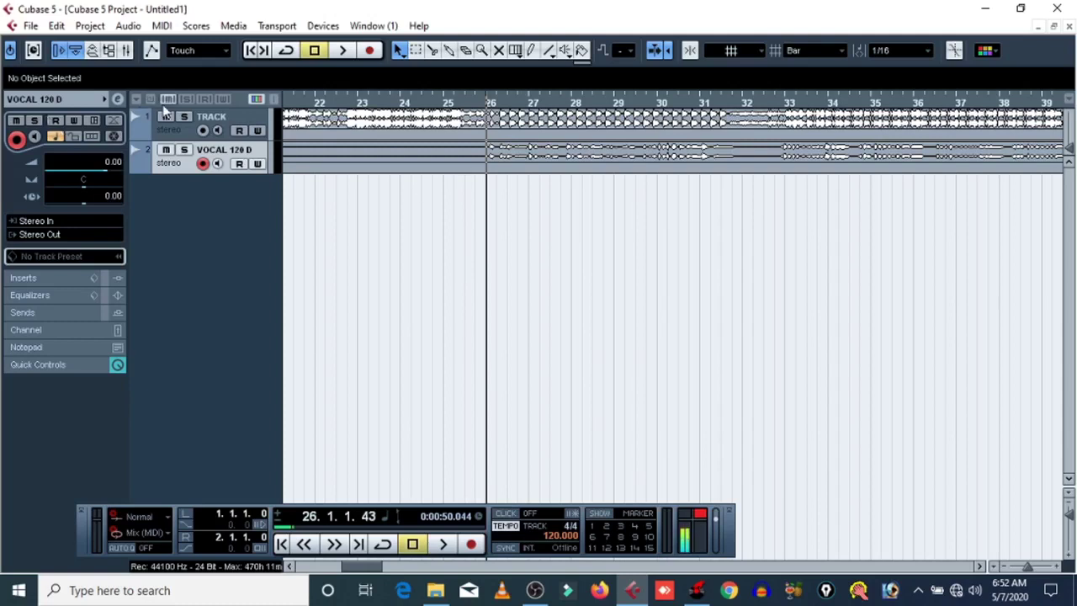
Play both tracks briefly, mute TRACK, and audition the VOCAL 120 D track alone from bar 26
key("space")
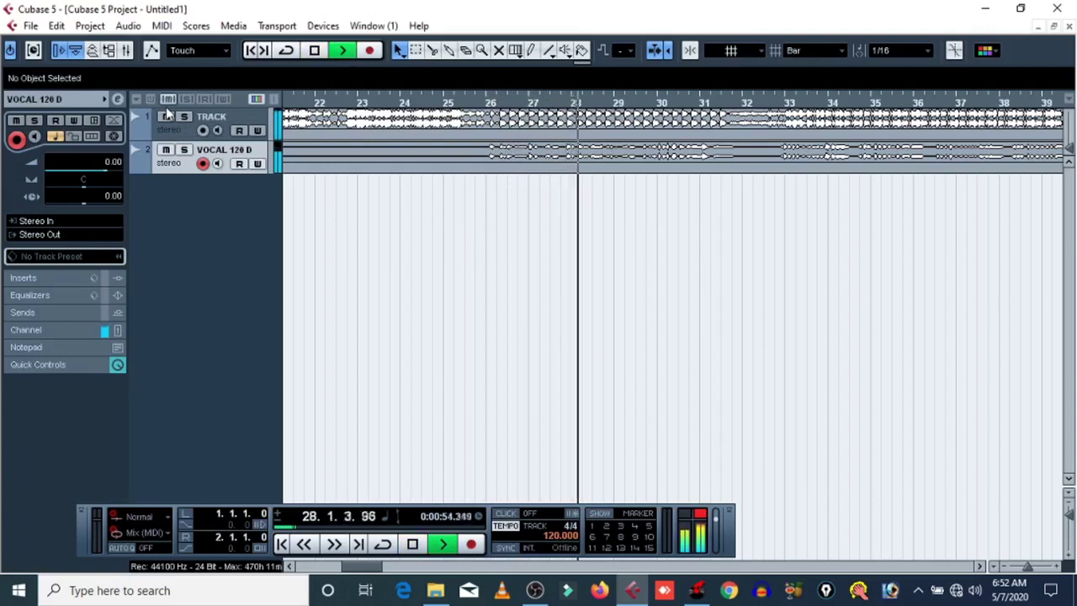
key("space")
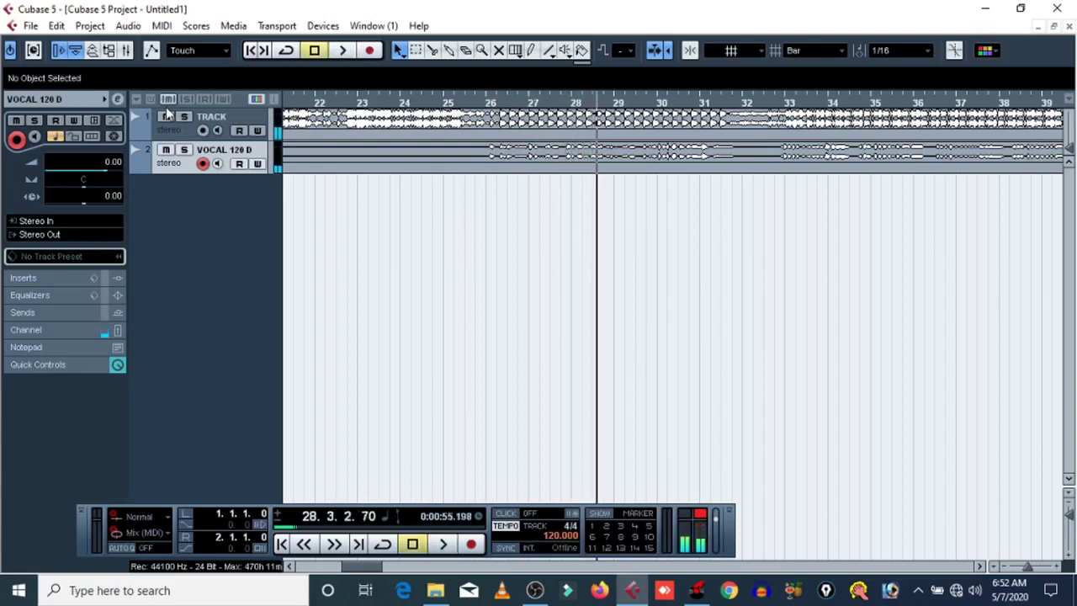
left_click(167, 119)
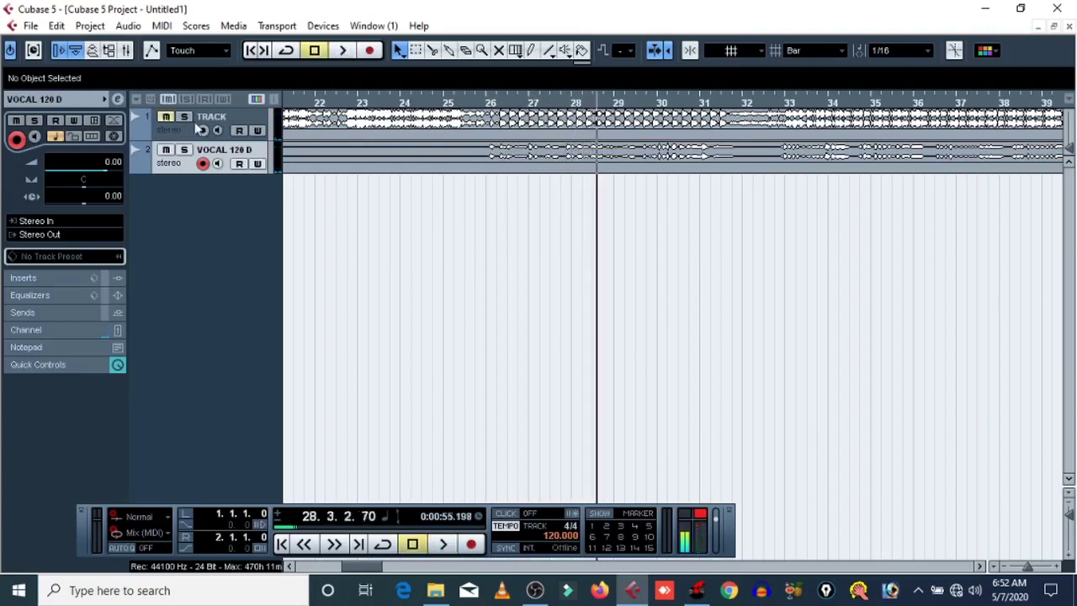
left_click(491, 102)
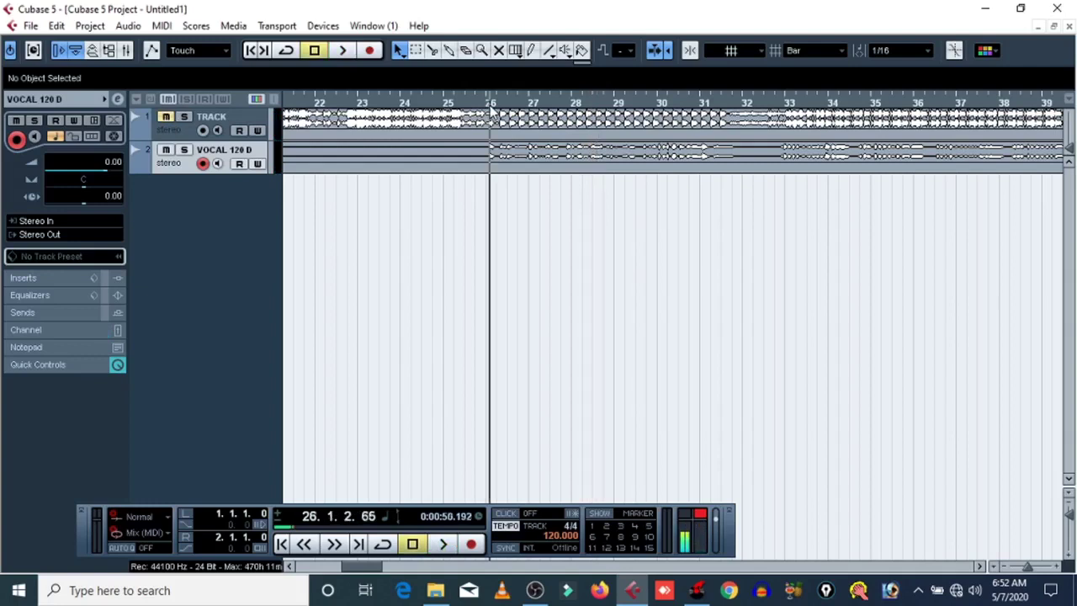
key("space")
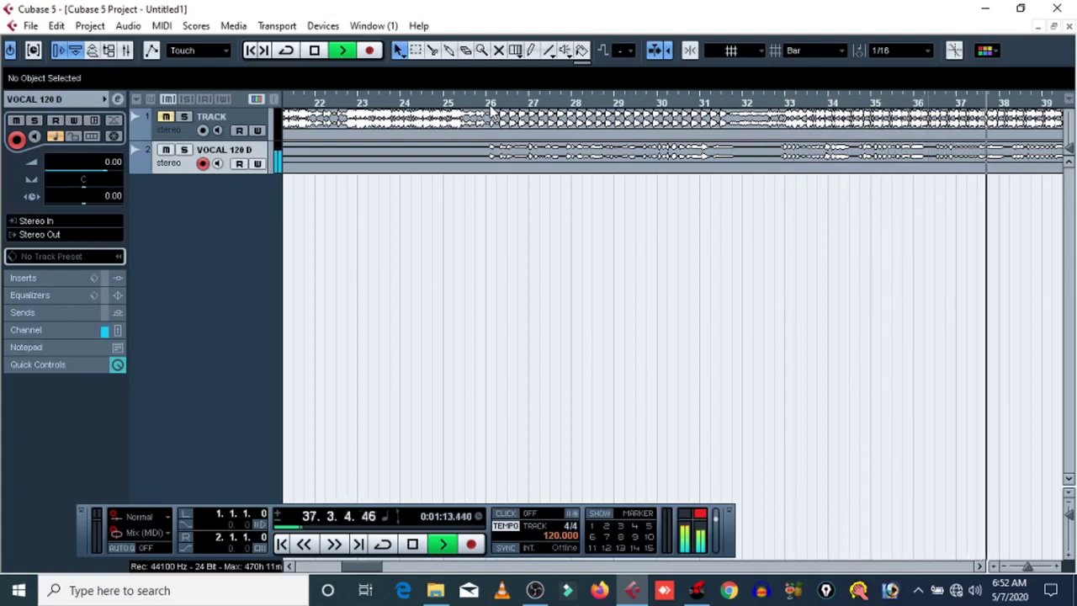
key("space")
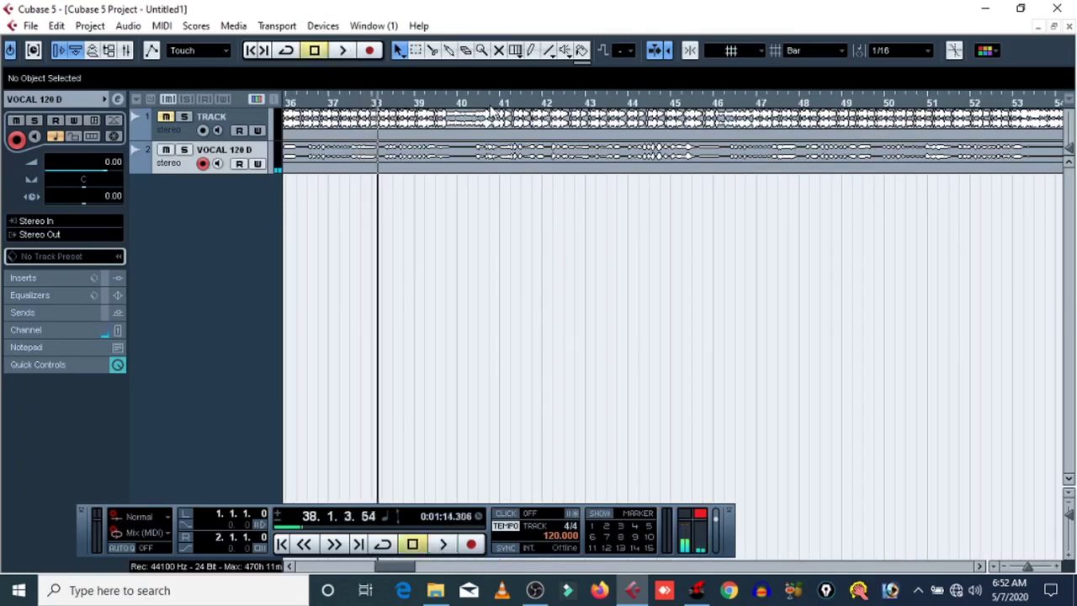
Insert the Auto-Tune_Evo_VST plug-in in the first insert slot of the VOCAL 120 D channel
left_click(288, 567)
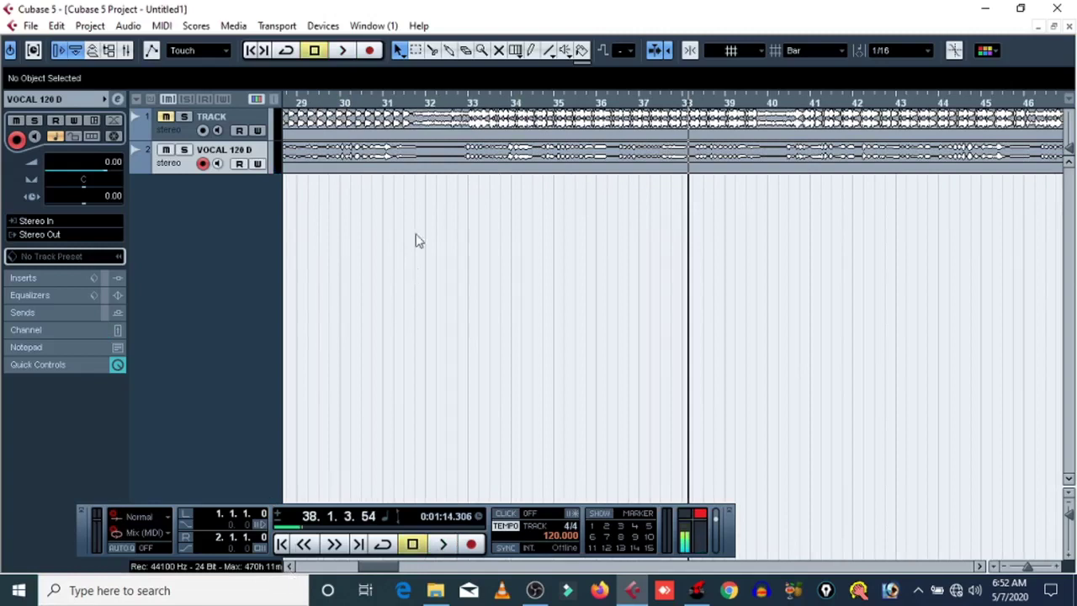
left_click(289, 567)
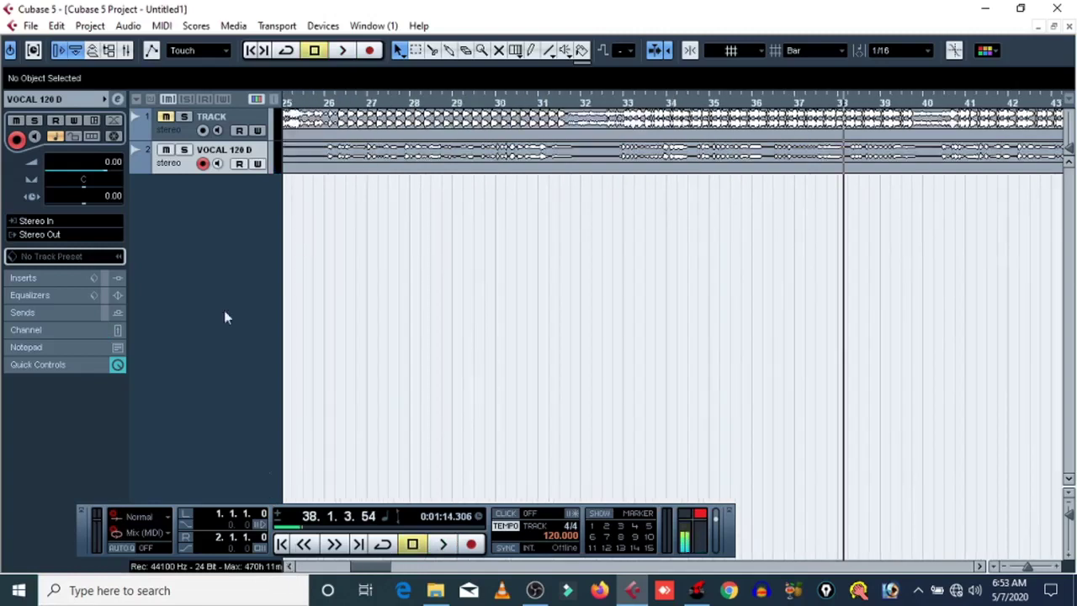
left_click(117, 100)
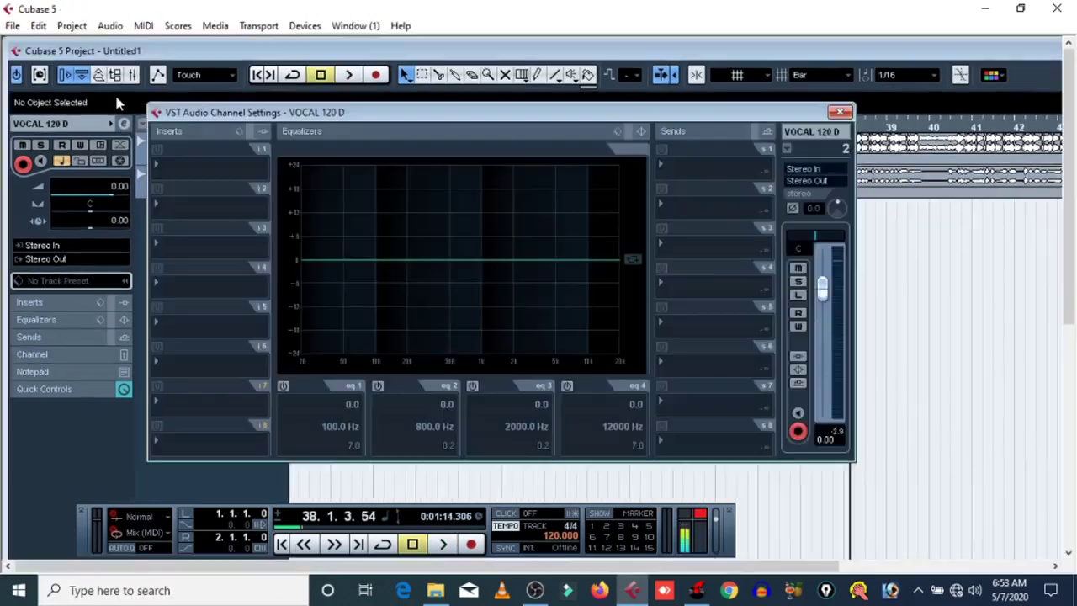
left_click(164, 170)
mouse_move(288, 564)
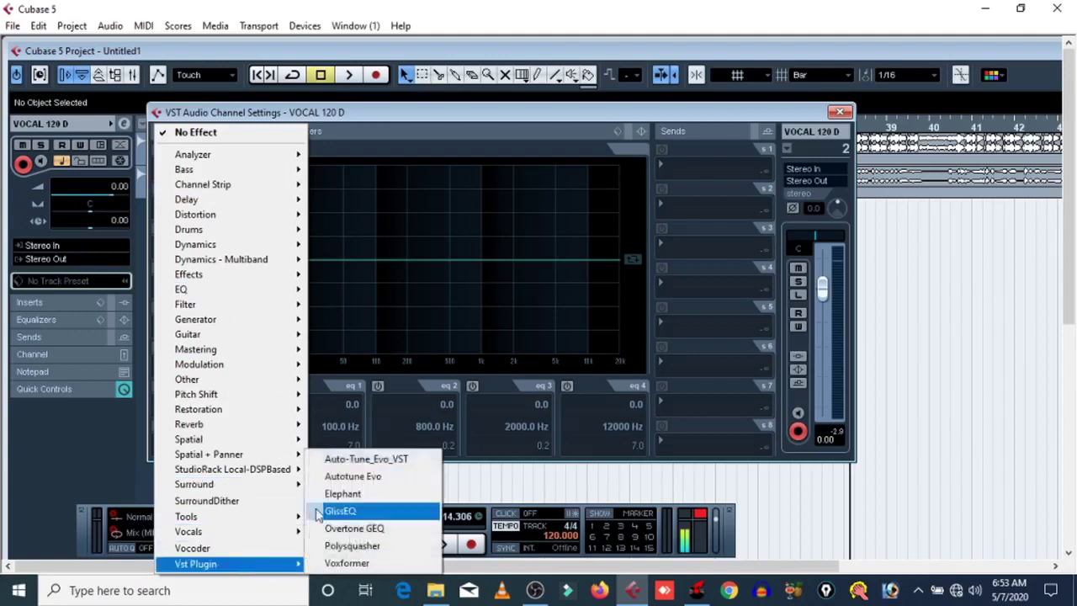
left_click(348, 458)
Set Auto-Tune to key C#, scale Minor and Retune Speed 0, and close the channel settings
left_click(531, 219)
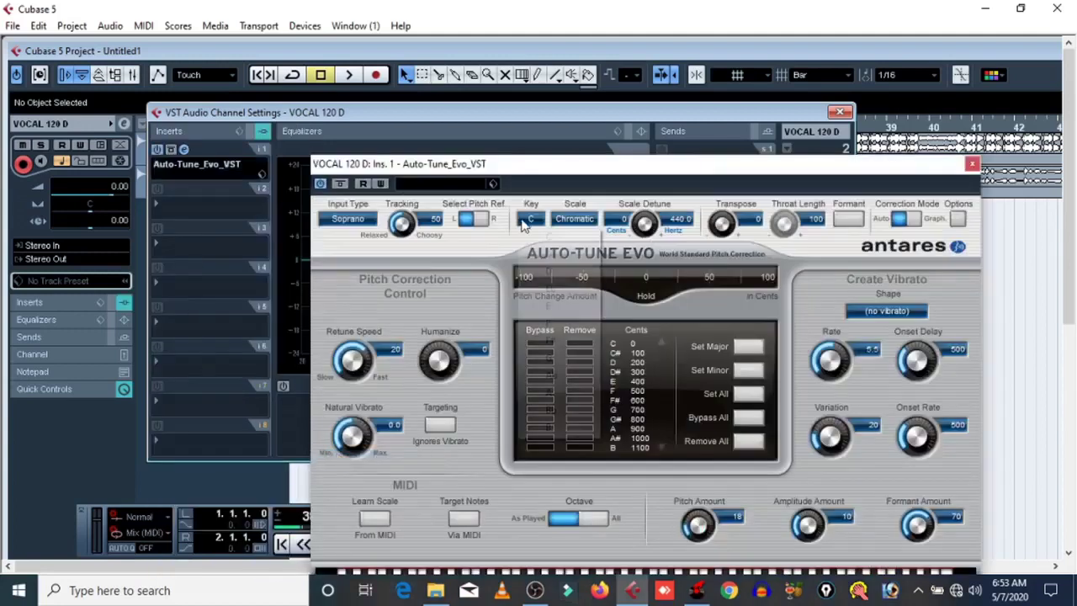
left_click(543, 248)
left_click(574, 219)
left_click(635, 96)
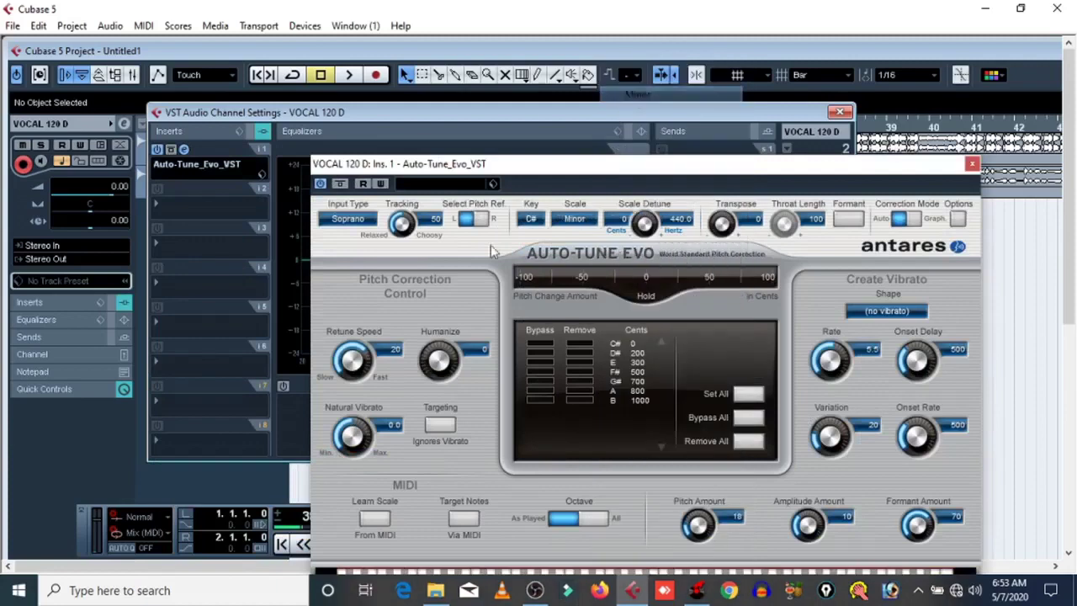
left_click_drag(365, 359, 332, 170)
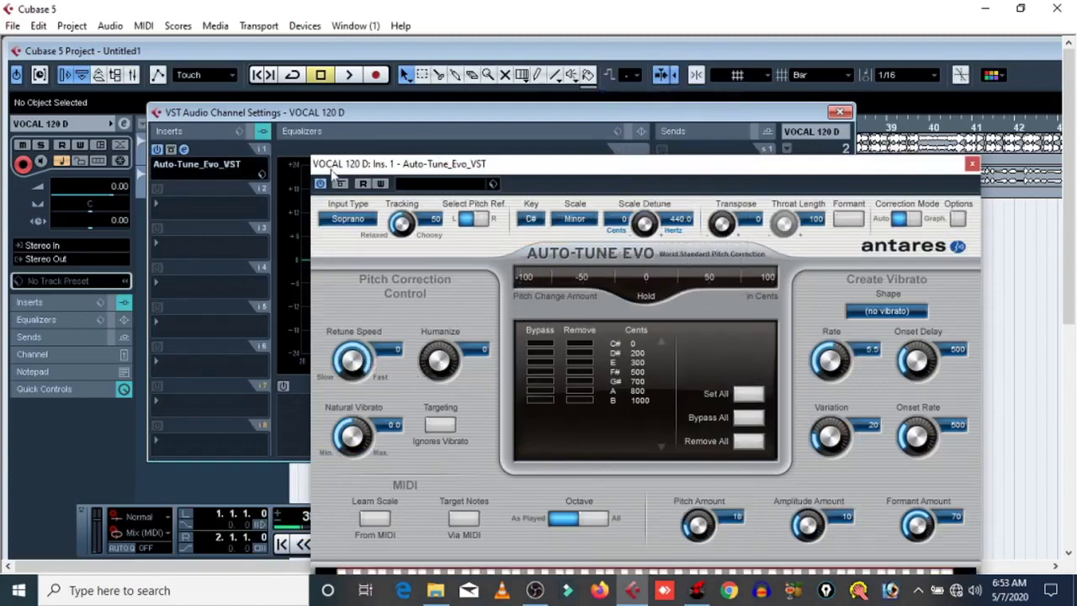
left_click(839, 112)
Audition the tuned vocal at a slower Retune Speed and again at 0, close Auto-Tune and stop playback
left_click(347, 79)
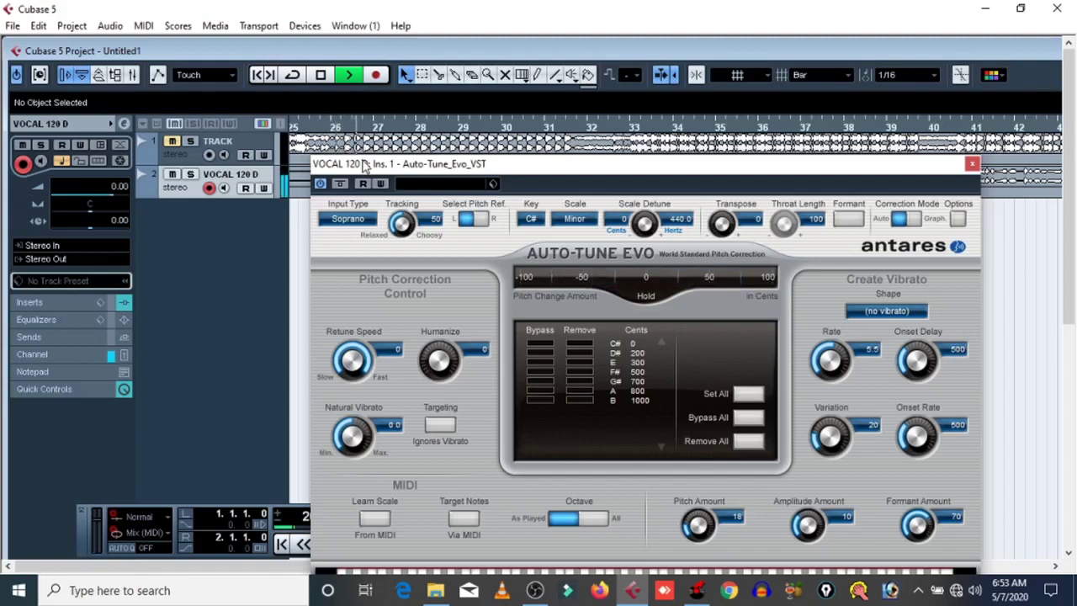
left_click_drag(360, 364, 371, 390)
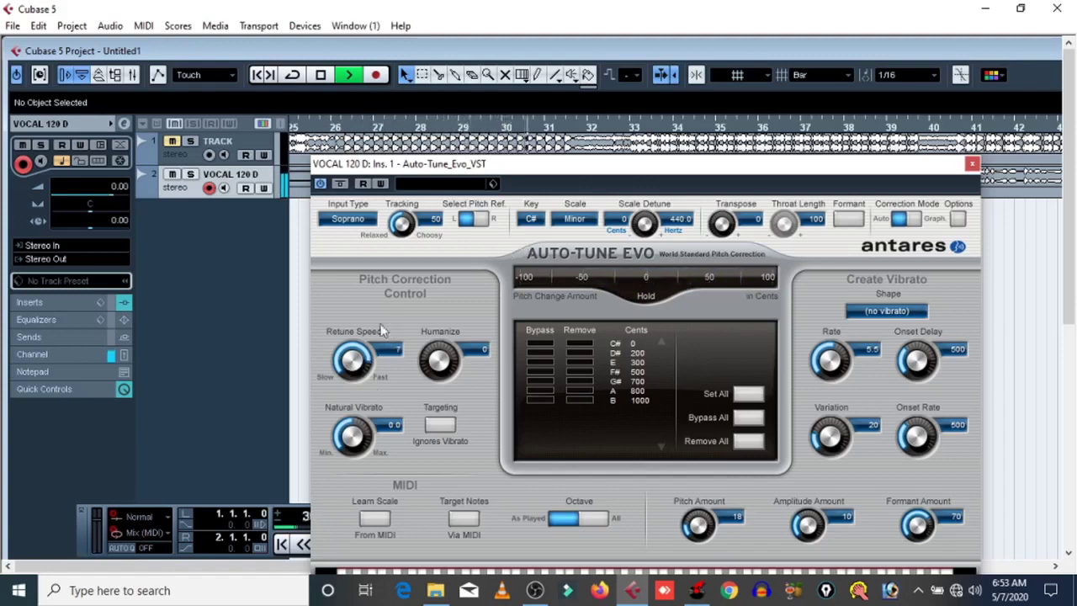
left_click_drag(363, 359, 339, 258)
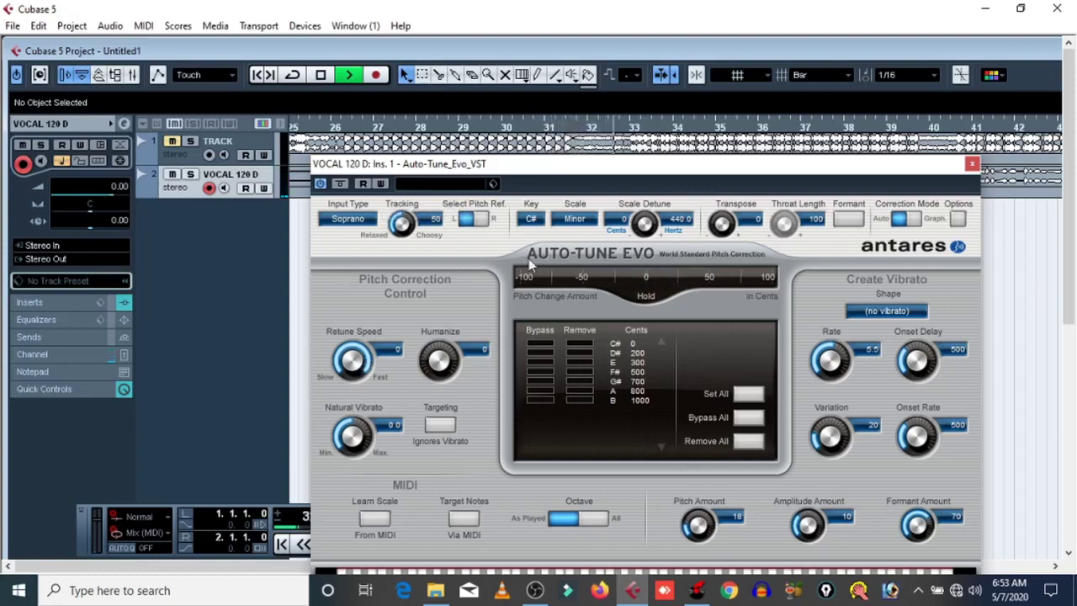
left_click(972, 165)
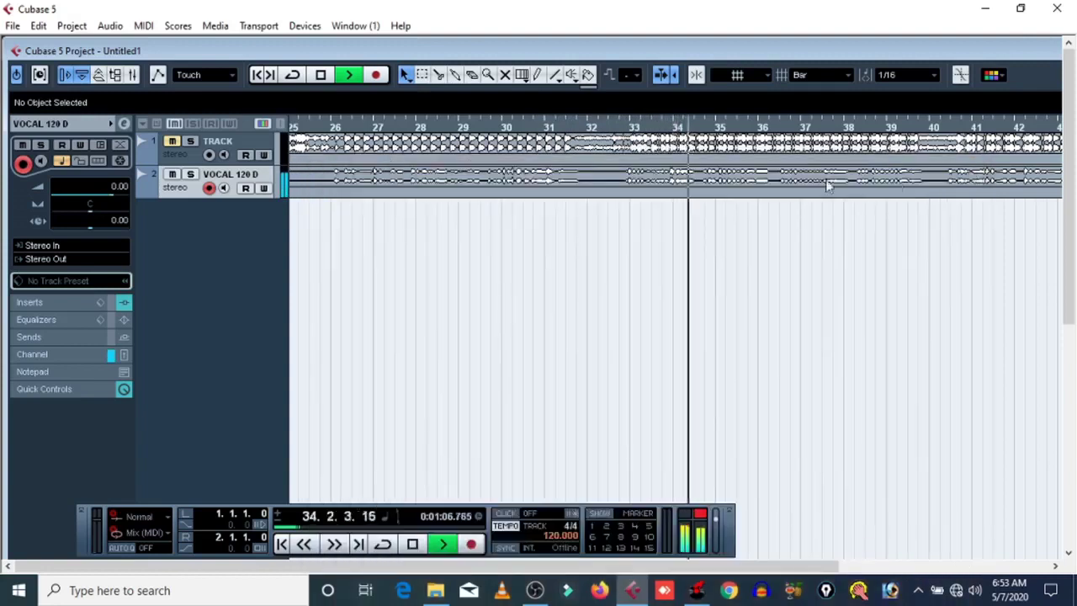
left_click(322, 75)
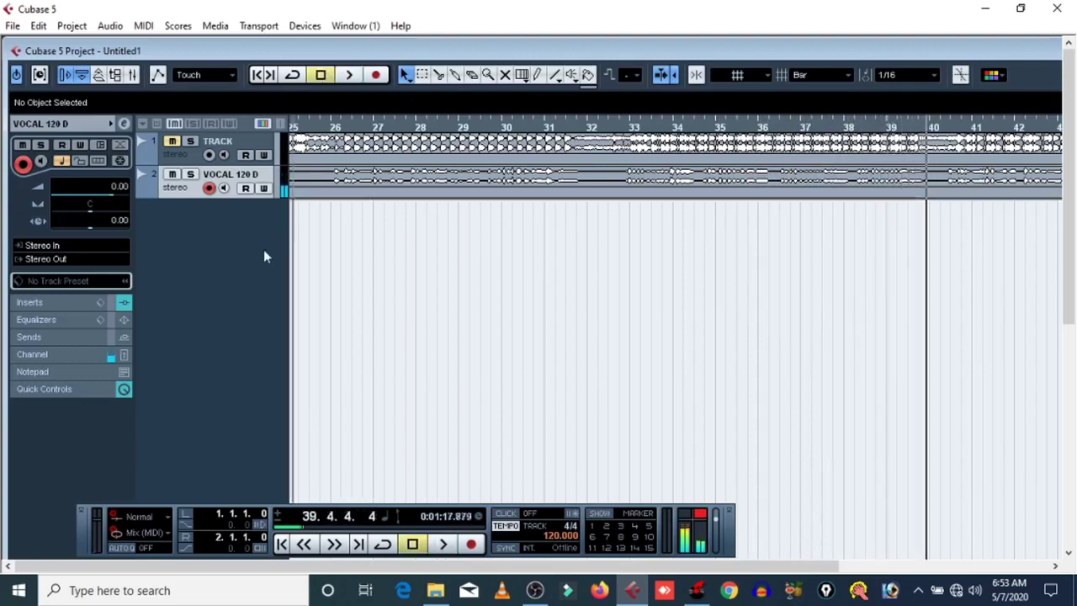
Enable two EQ bands on the vocal channel, boosting band 2 by 6.0 at 215 Hz and band 3 by 5.2 at 5453 Hz
left_click(125, 123)
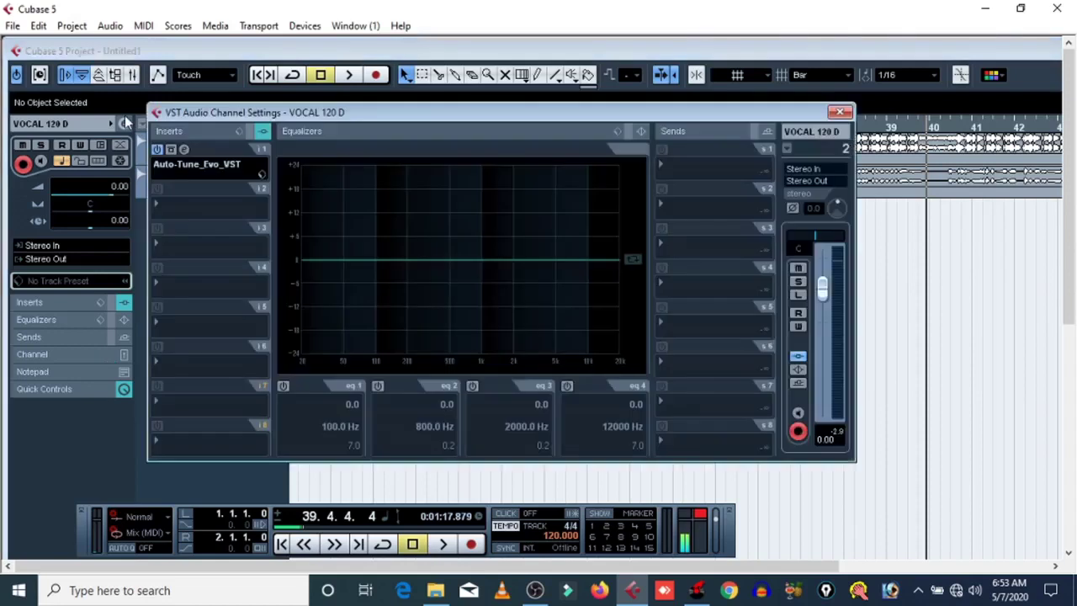
left_click(377, 385)
left_click(472, 385)
left_click_drag(471, 257, 442, 233)
left_click_drag(513, 255, 560, 238)
left_click_drag(446, 235, 406, 243)
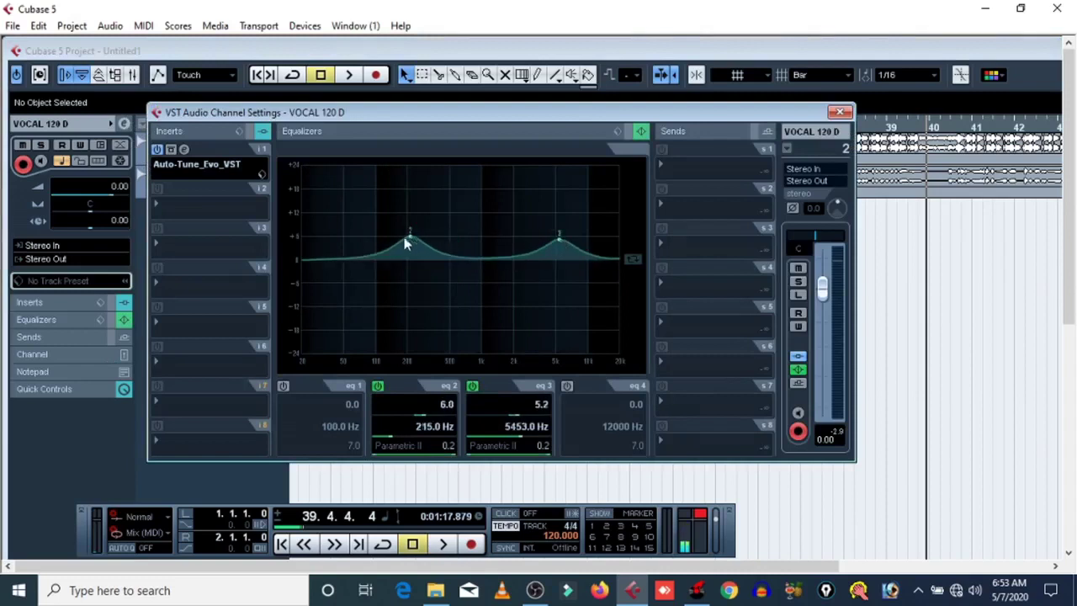
Add a ModDelay effect with the Default preset to the vocal channel's second insert slot and close its window
left_click(168, 207)
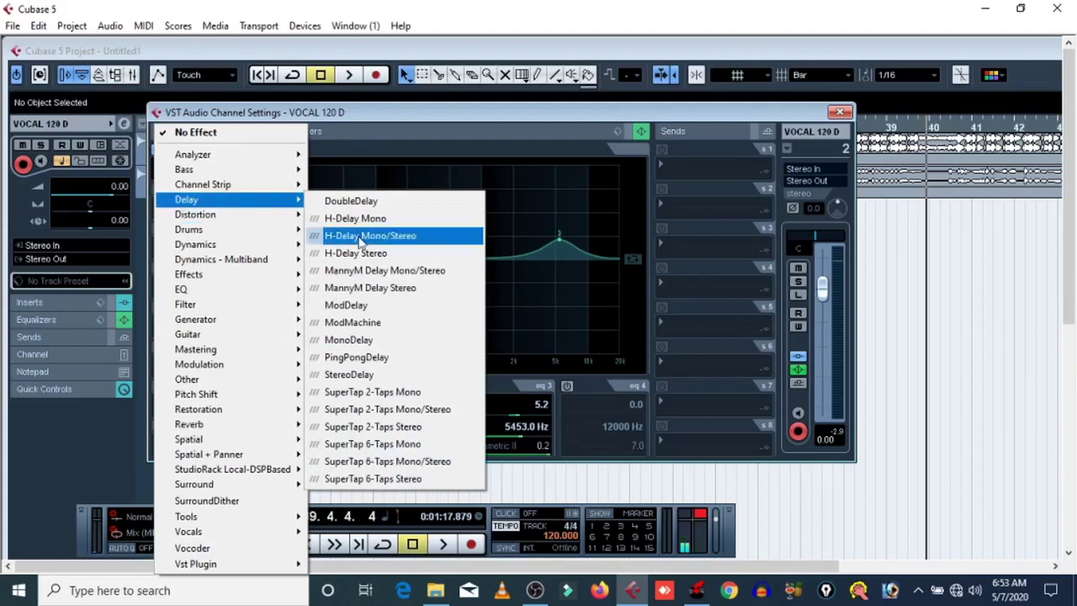
left_click(351, 305)
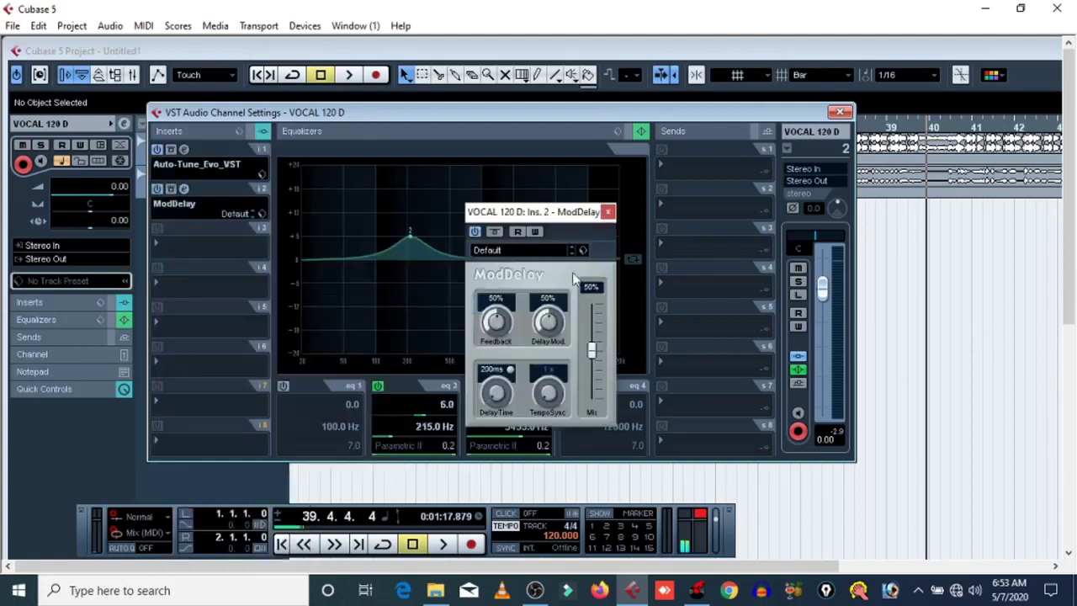
key("Return")
left_click(608, 213)
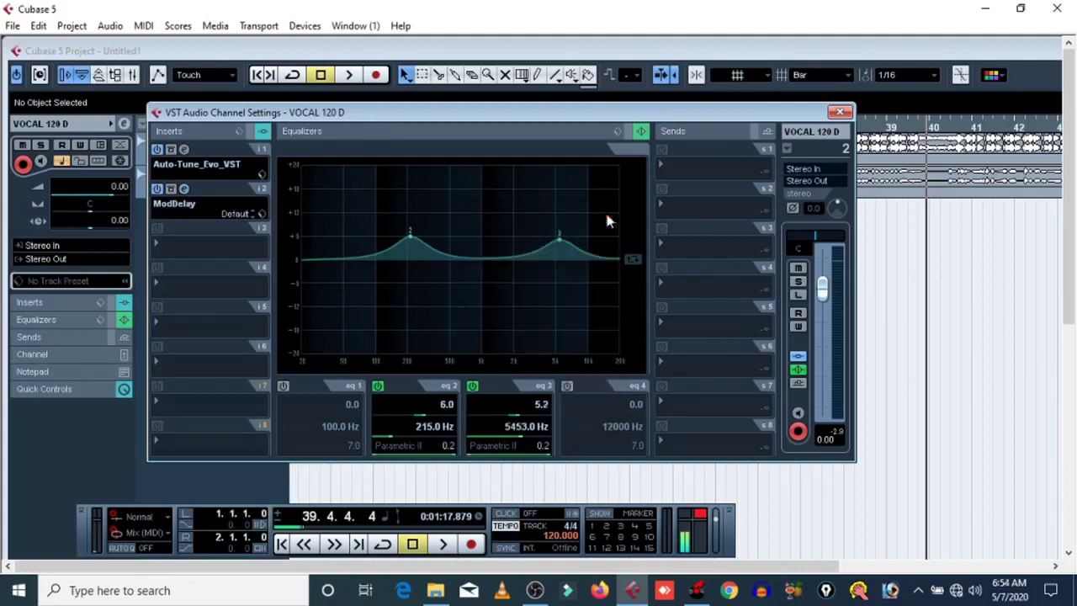
Add another ModDelay in the third insert slot, using the Bounce preset with the mix set to 5%
left_click(171, 249)
mouse_move(286, 199)
left_click(387, 306)
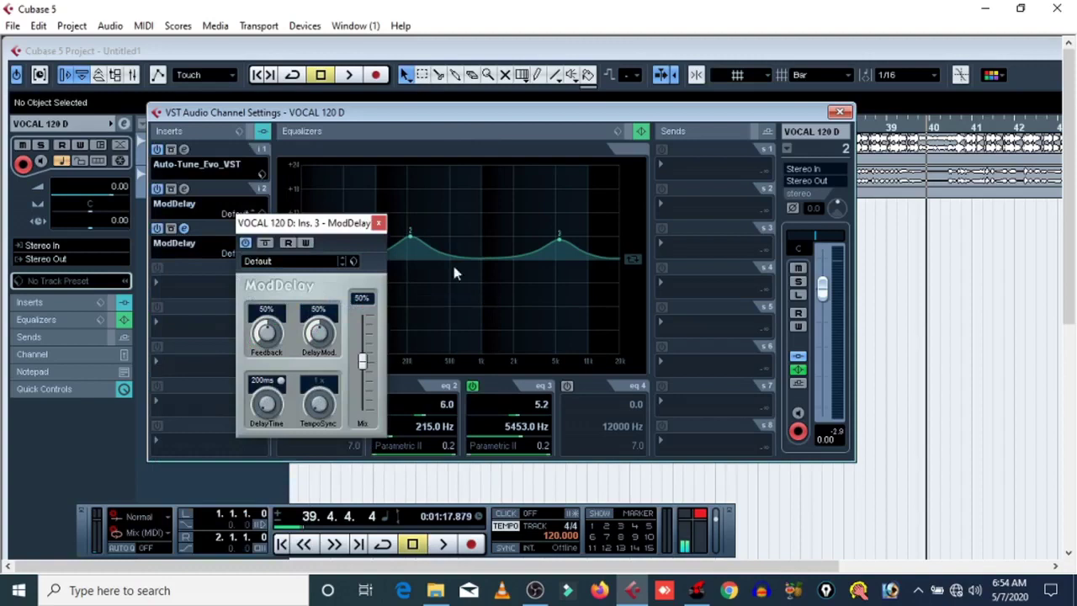
left_click(343, 264)
left_click(354, 300)
type("5")
key("Return")
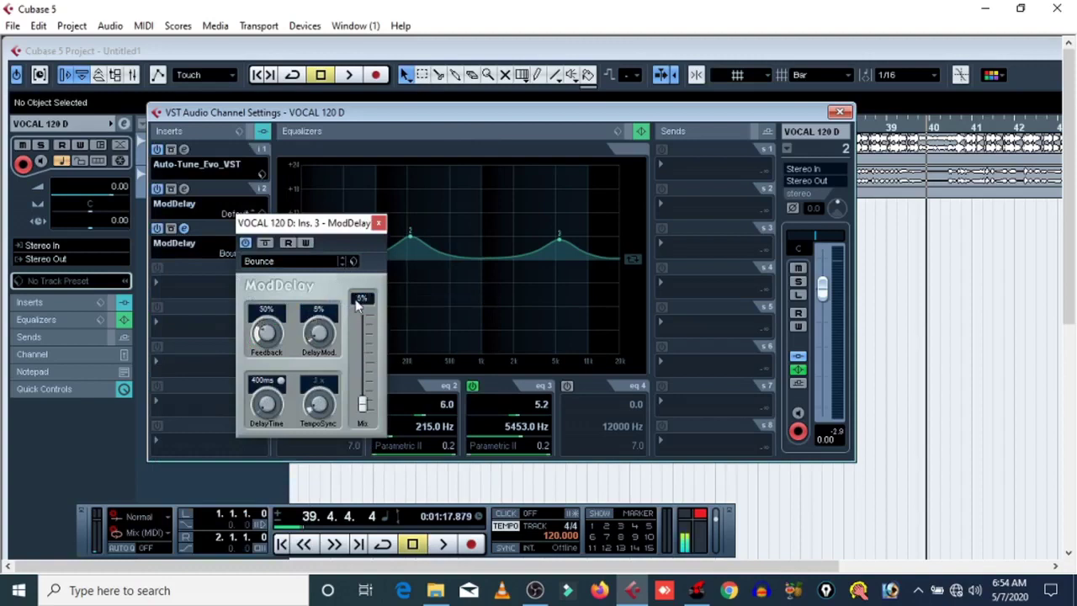
left_click(379, 223)
Add the Q equalizer in the fourth insert slot and load its Louder preset
left_click(174, 279)
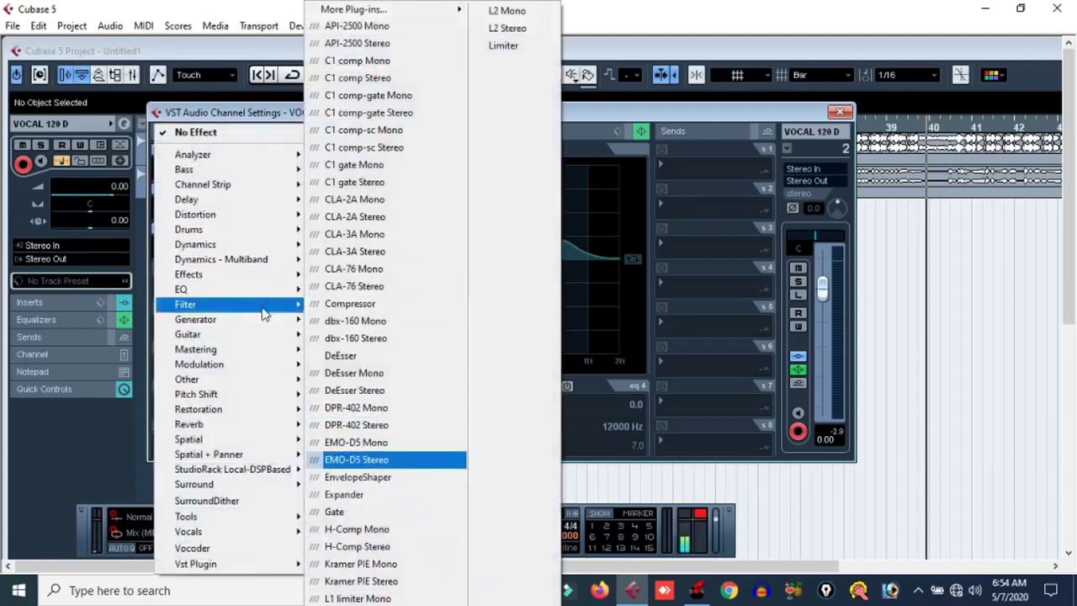
mouse_move(265, 304)
left_click(344, 341)
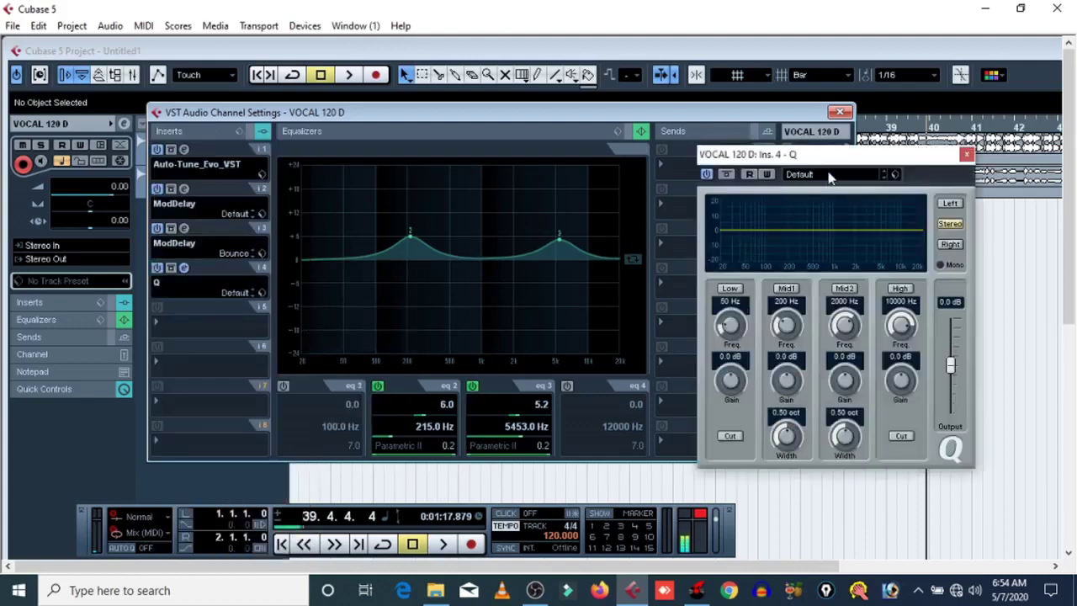
left_click(829, 175)
left_click(829, 225)
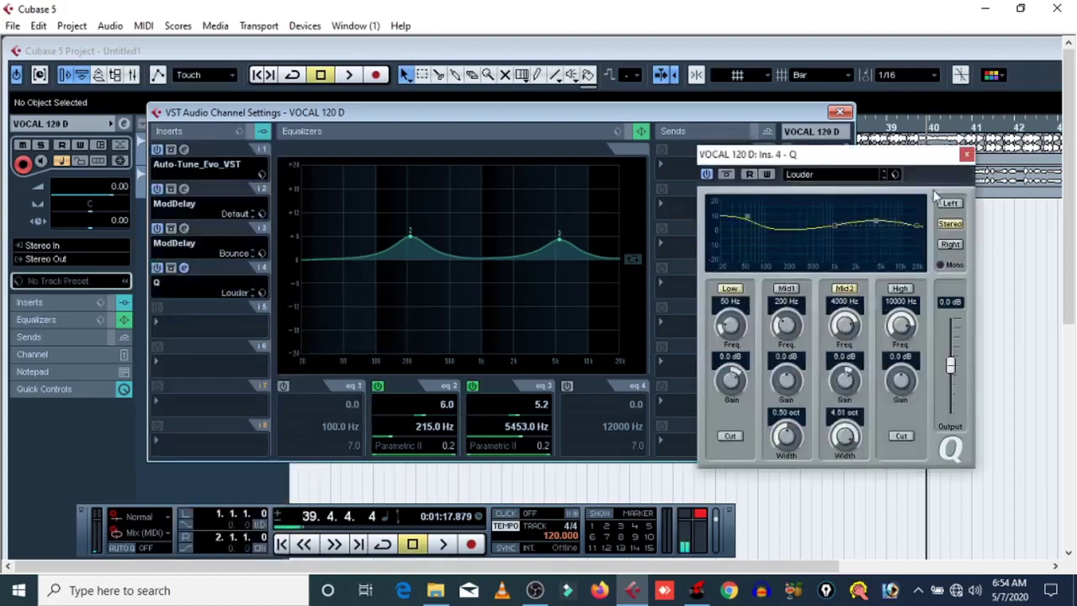
left_click(967, 156)
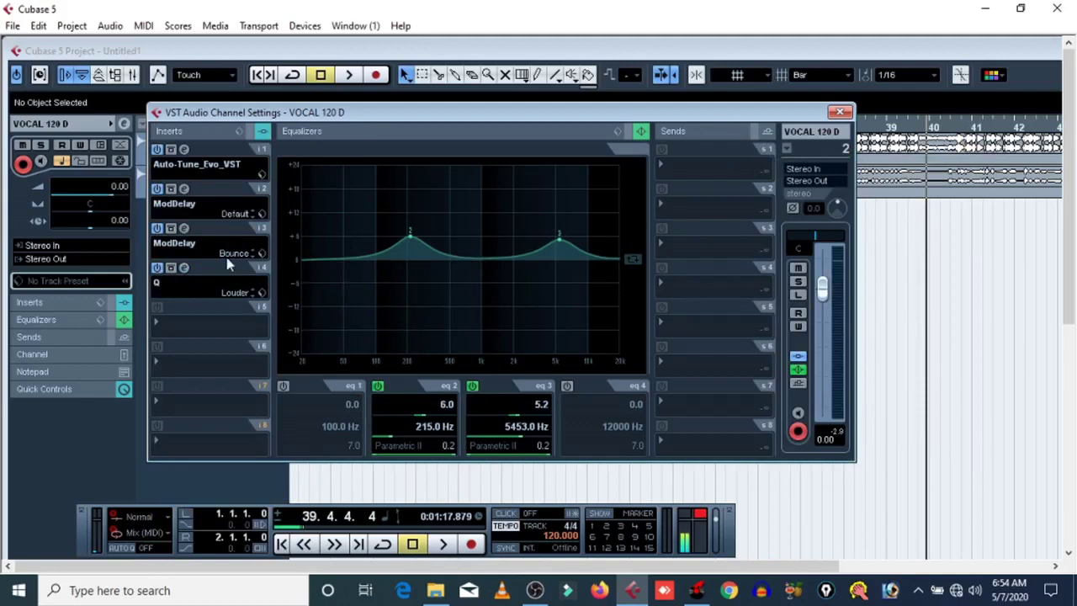
Add the RCompressor Mono plug-in in the fifth insert slot with its default settings
left_click(164, 317)
mouse_move(195, 244)
mouse_move(418, 10)
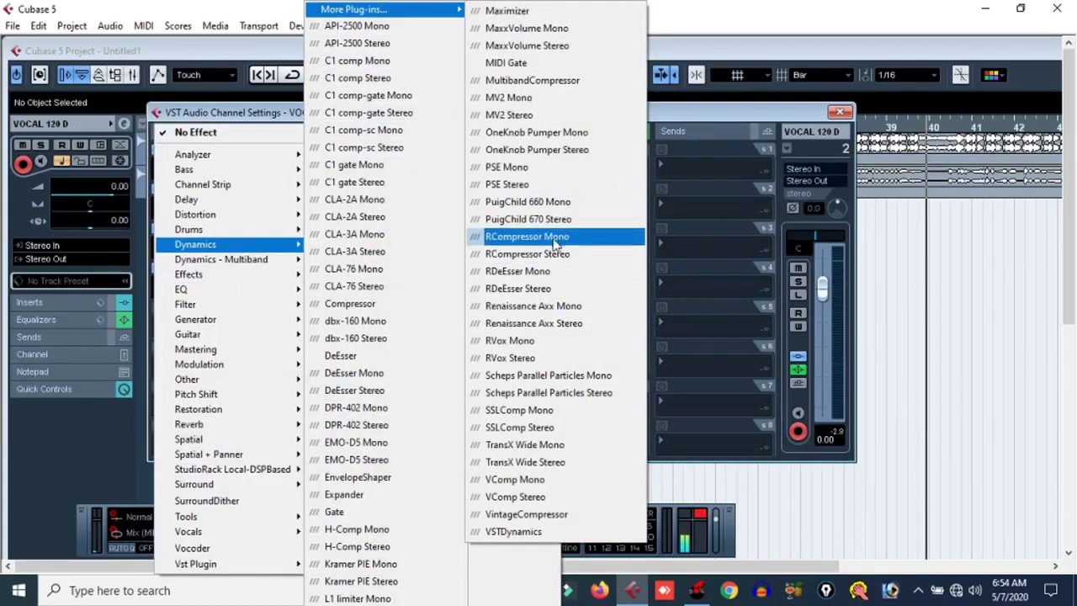
left_click(554, 240)
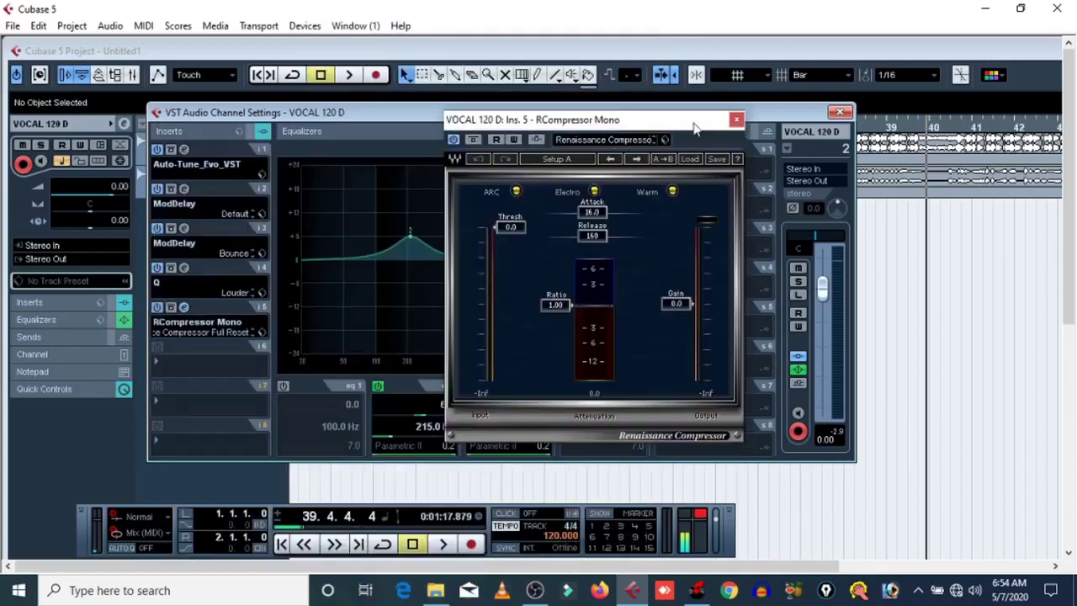
left_click(735, 120)
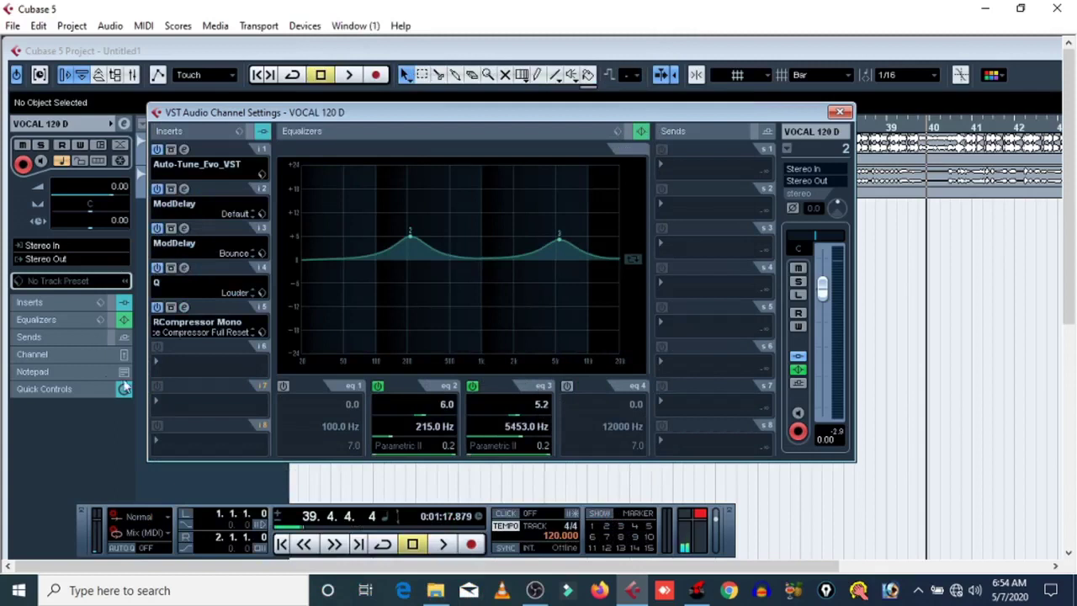
Add the CLA-2A Mono compressor in the sixth insert slot, keeping its Start Me Up preset
left_click(162, 363)
mouse_move(210, 243)
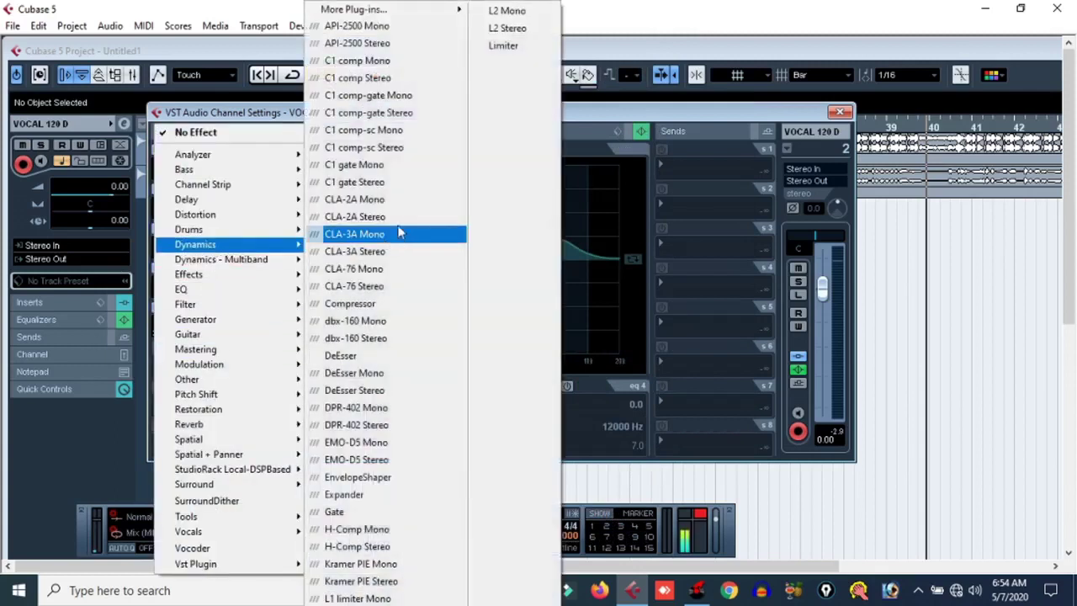
left_click(395, 199)
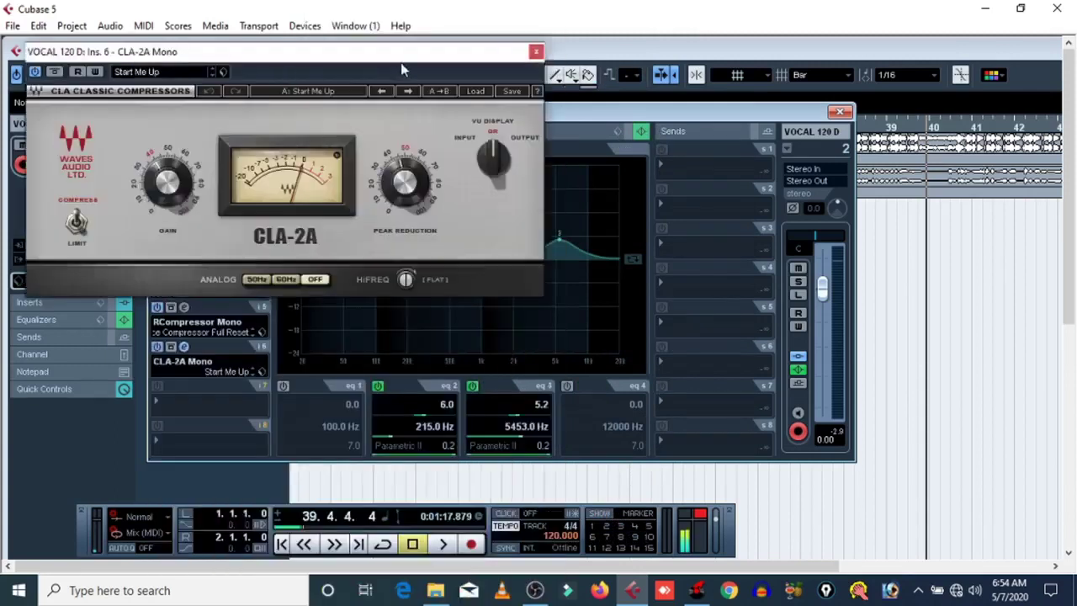
left_click(536, 52)
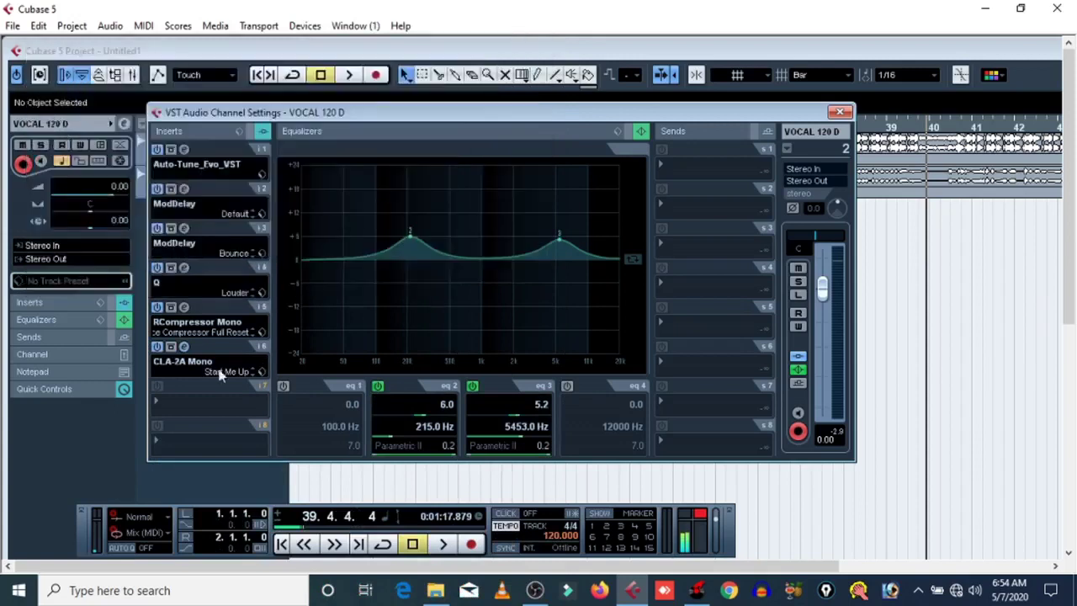
Add the CLA-76 Mono compressor in the seventh insert slot and load its CLA-76 Full Reset preset
left_click(164, 401)
mouse_move(210, 244)
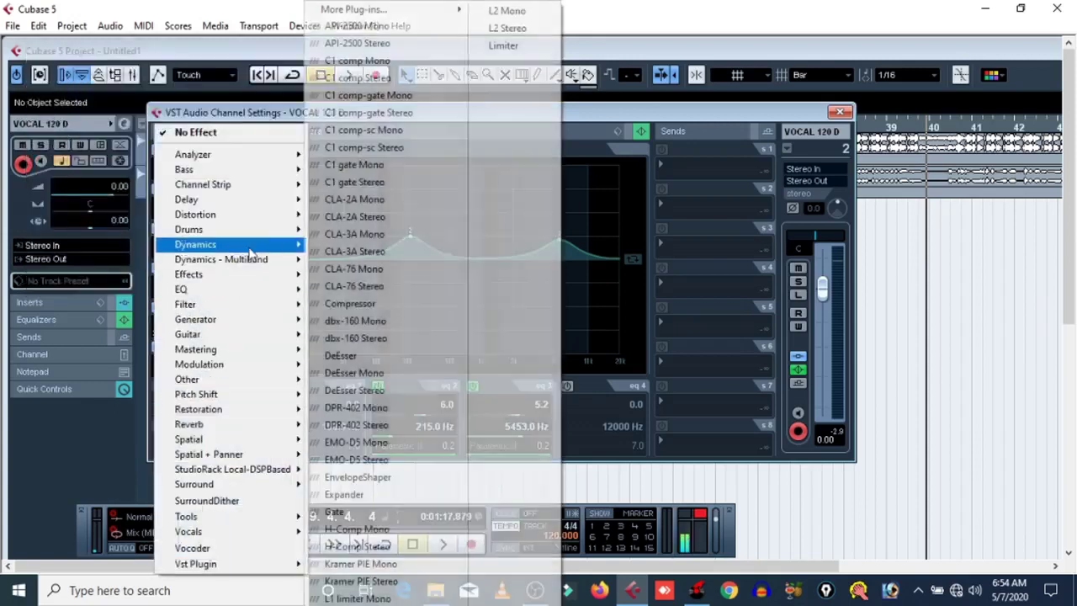
left_click(338, 268)
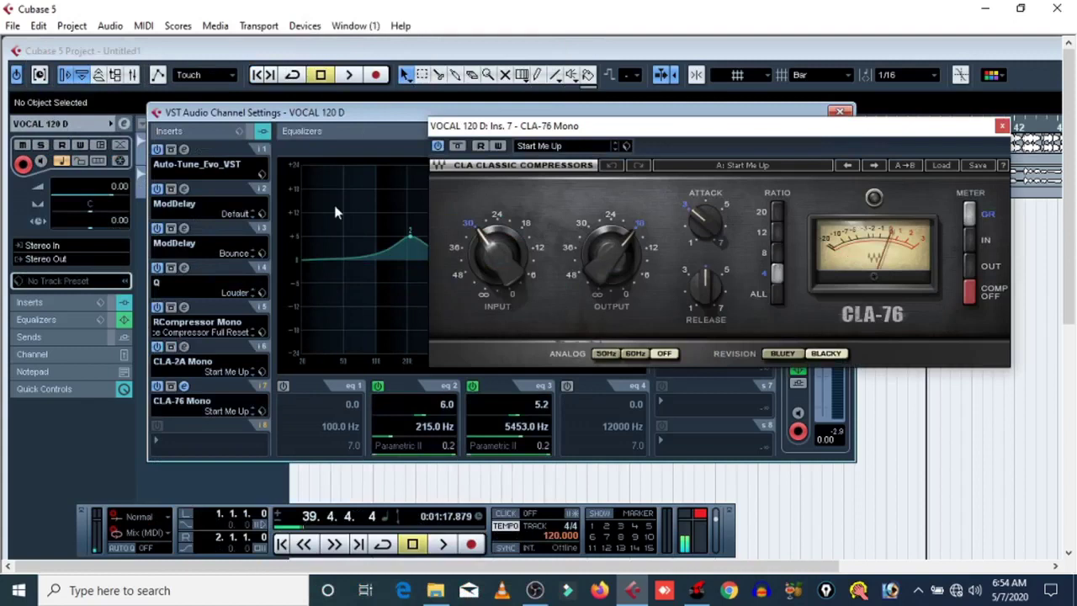
left_click(602, 146)
left_click(589, 201)
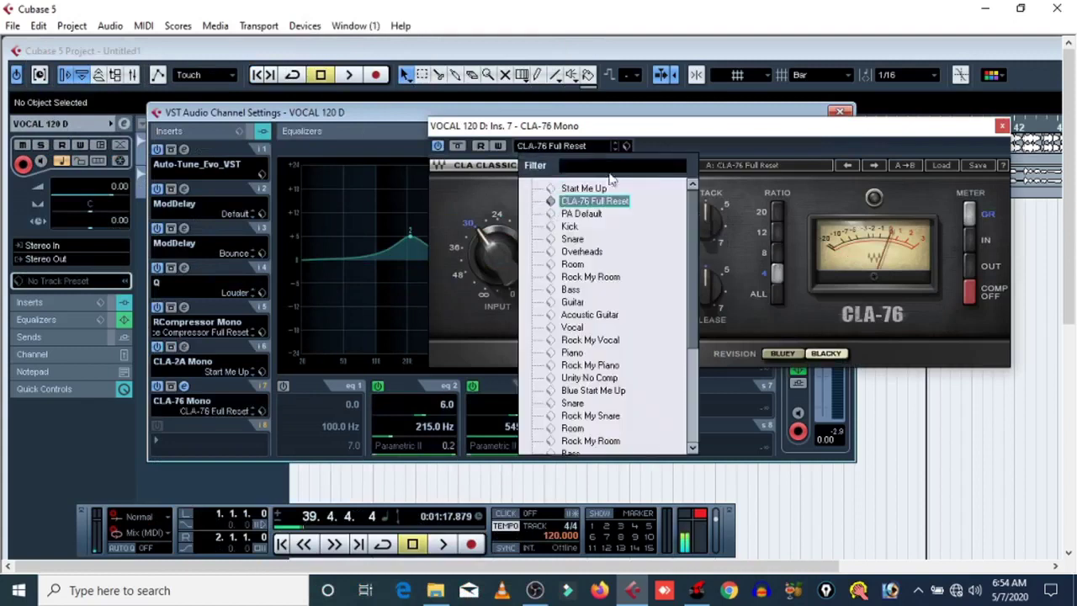
left_click(994, 139)
left_click(1001, 126)
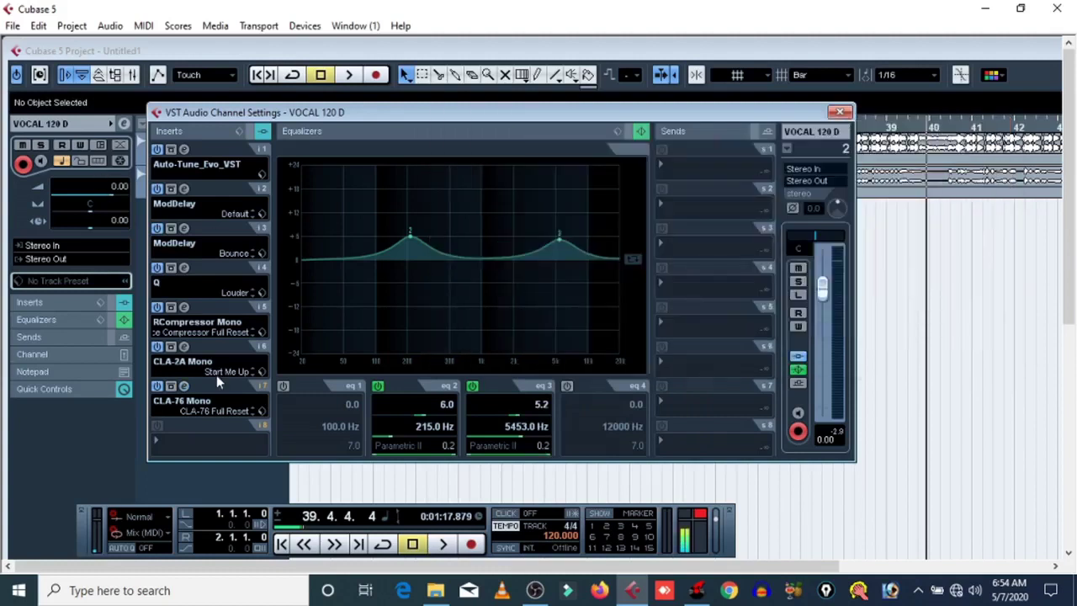
Add the dbx-160 Mono compressor in the eighth insert slot with the Lead Vocal Over Compressed preset, and close the channel settings
left_click(174, 444)
mouse_move(202, 244)
left_click(376, 321)
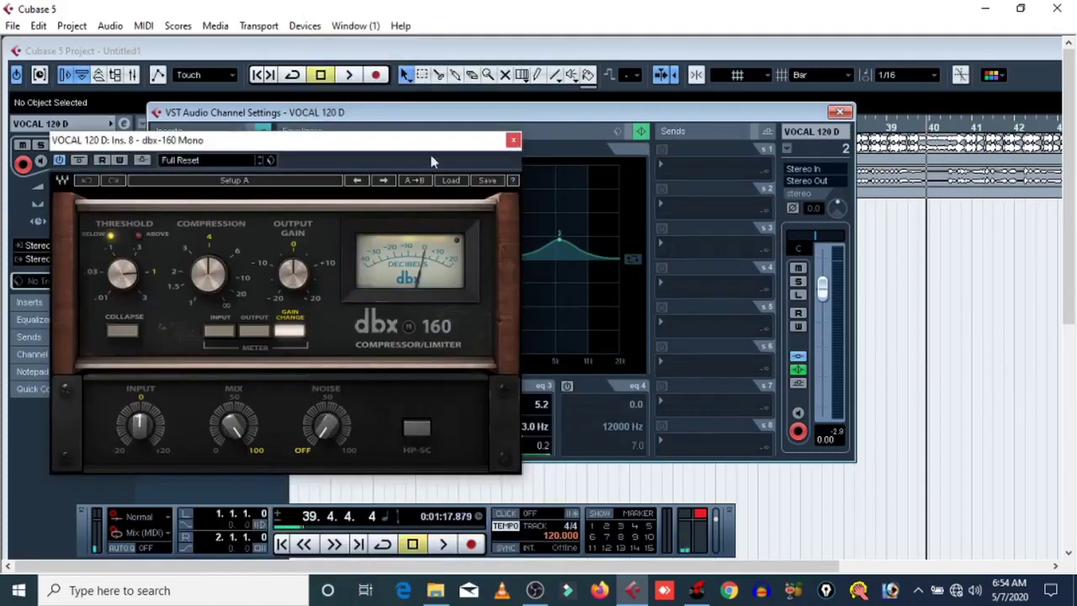
left_click(171, 162)
left_click(233, 293)
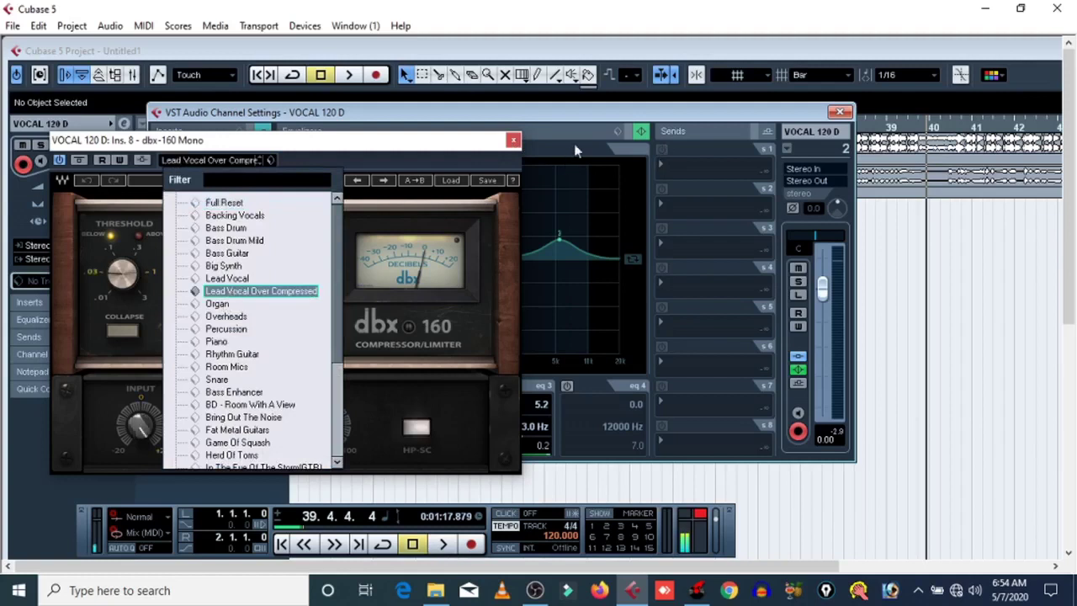
left_click(518, 148)
left_click(513, 140)
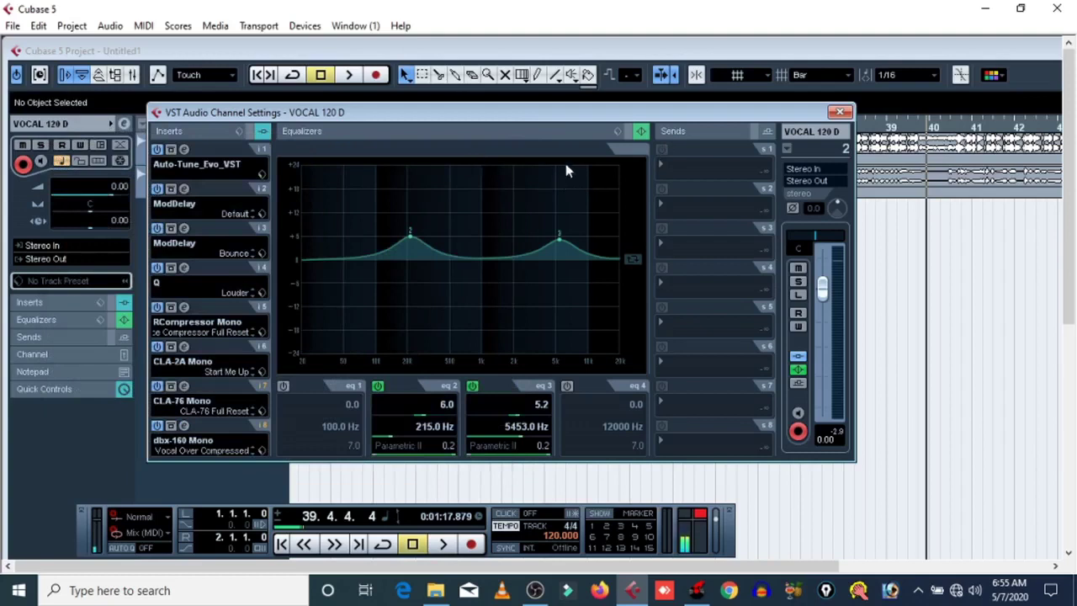
left_click(838, 112)
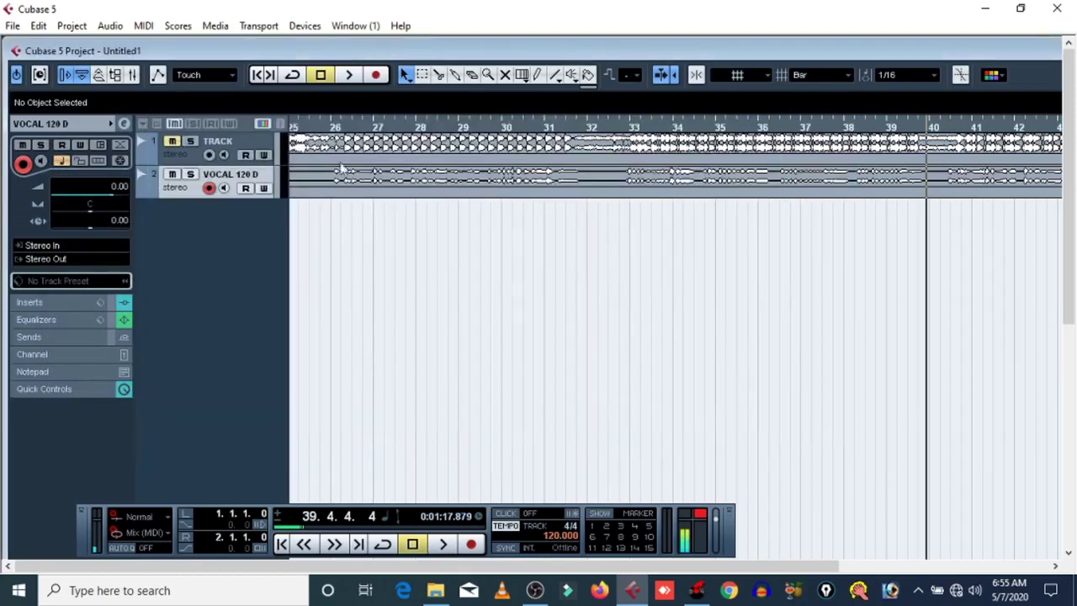
Unmute the backing TRACK and play it together with the vocal from just before bar 26
left_click(175, 143)
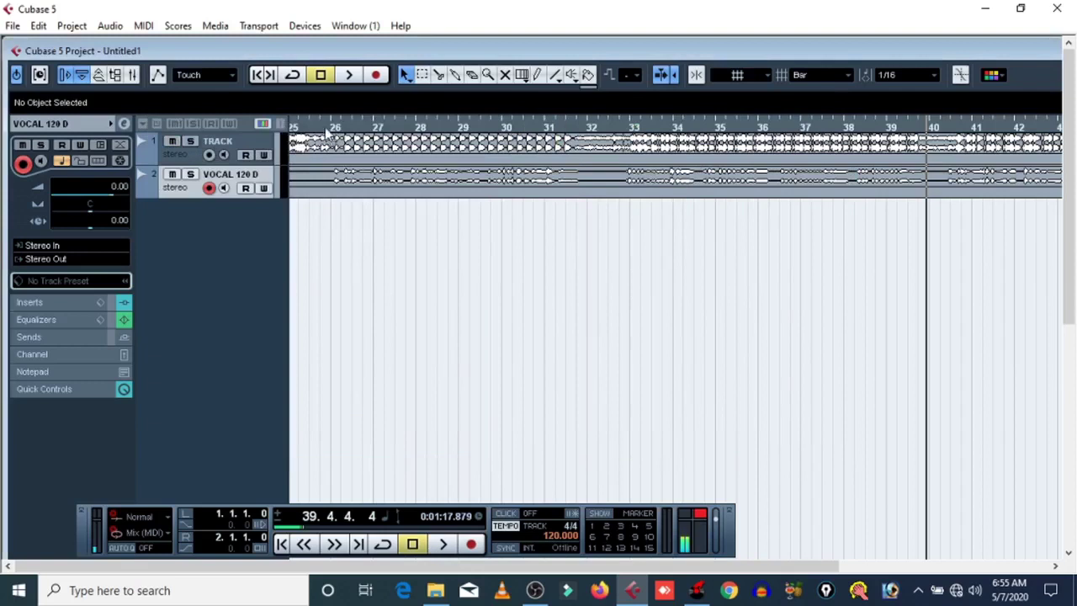
left_click(326, 126)
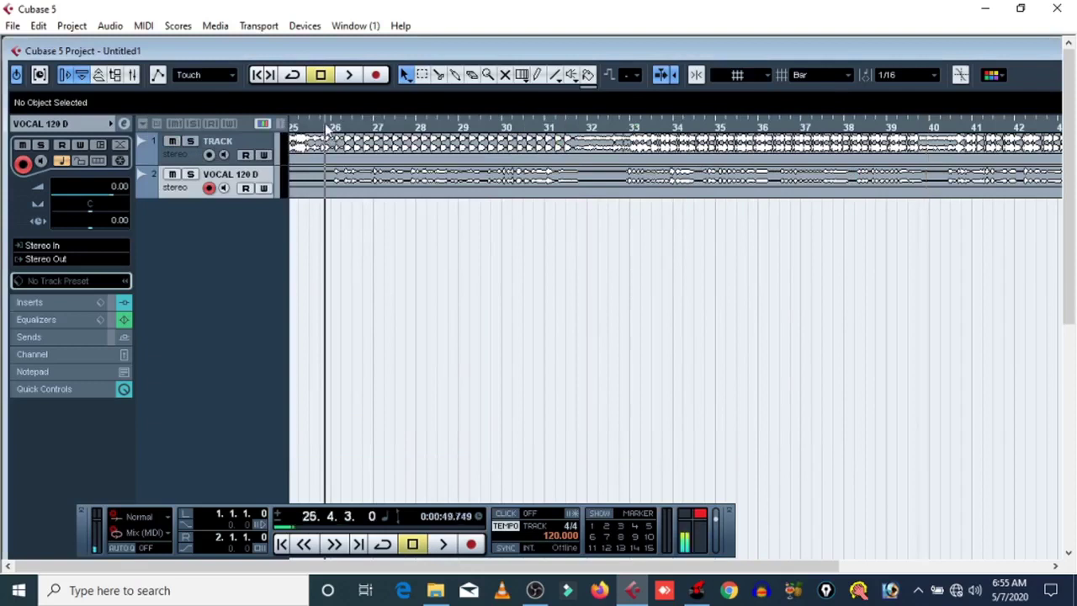
left_click(350, 76)
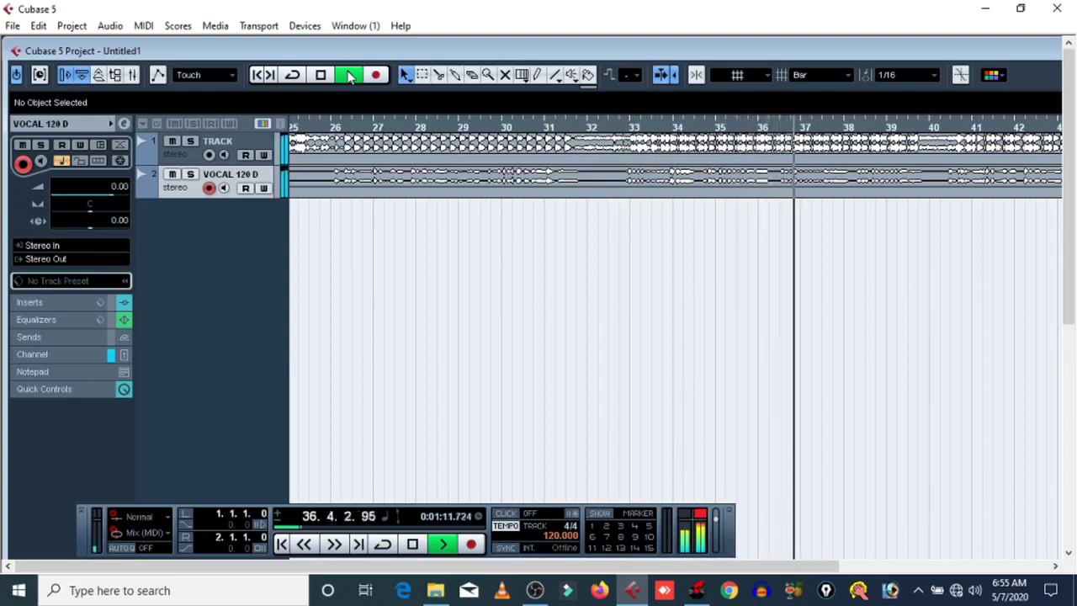
key("space")
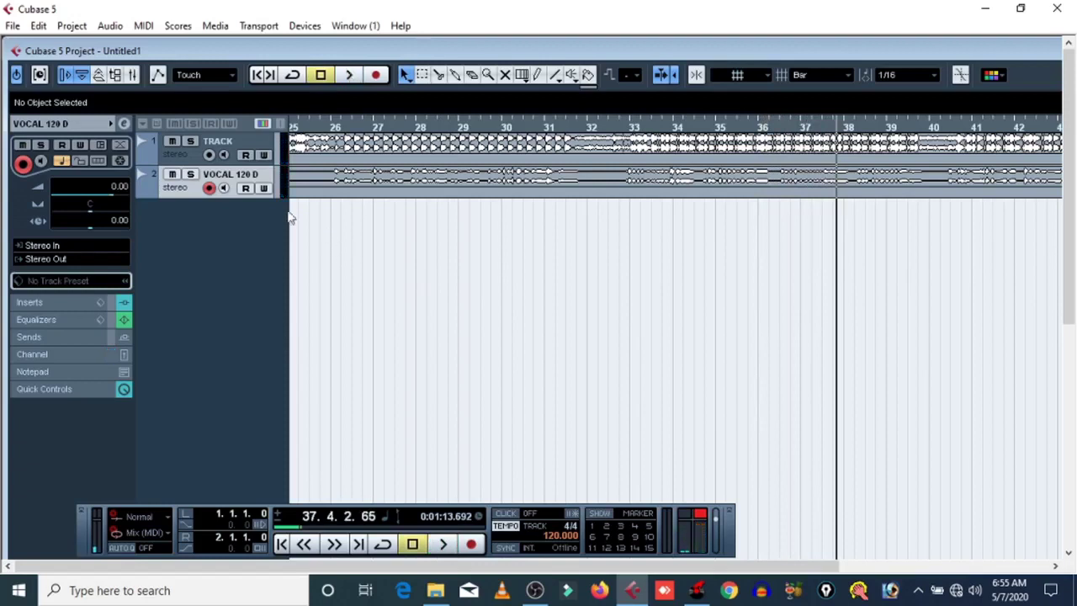
Review the Auto-Tune Evo settings in the first insert slot of the VOCAL 120 D channel
left_click(124, 124)
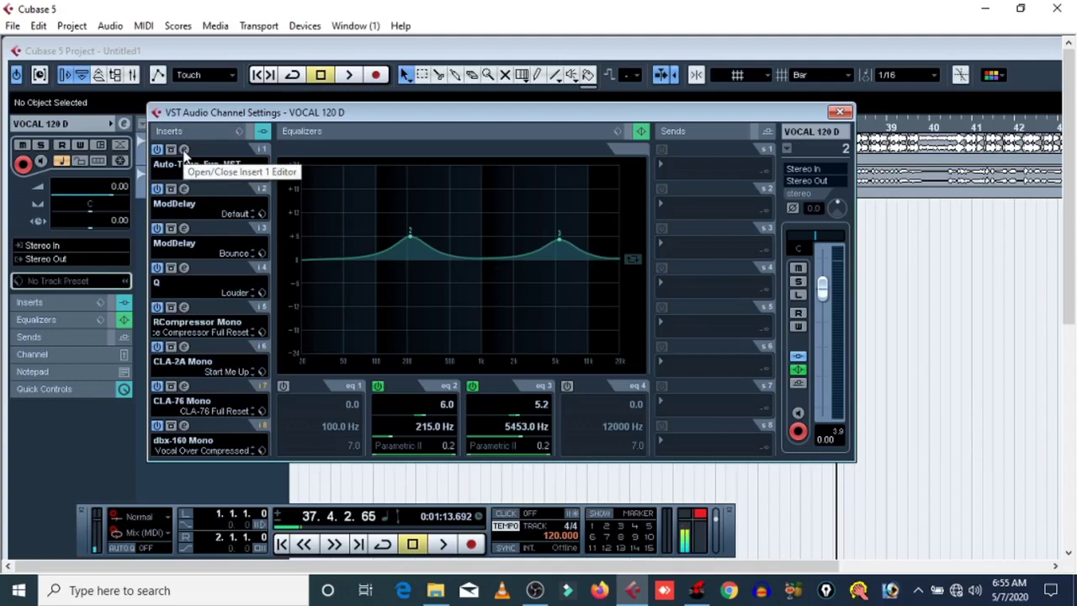
left_click(184, 149)
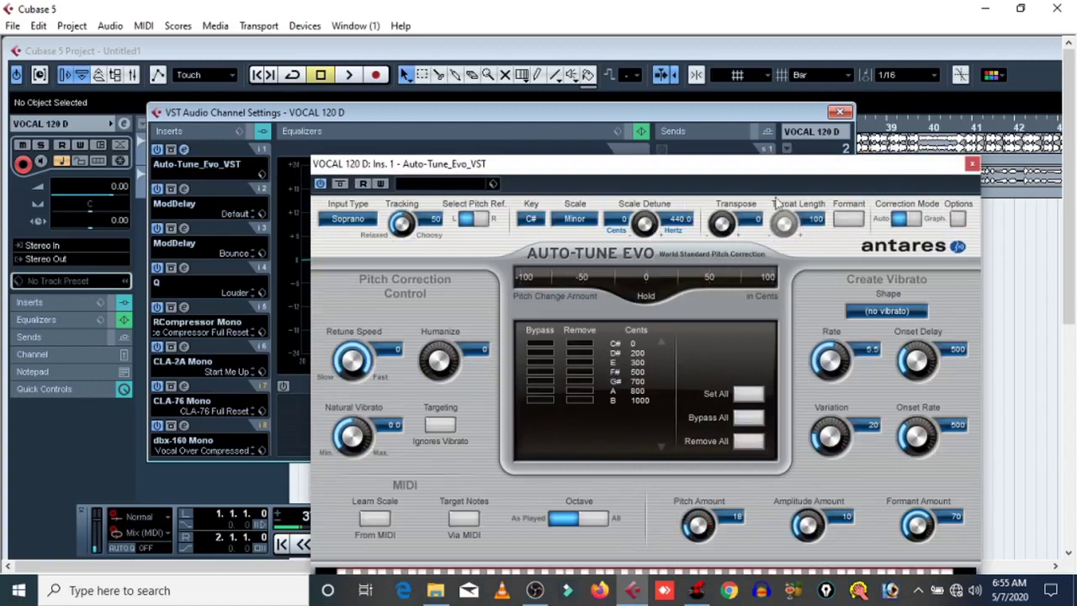
left_click(972, 163)
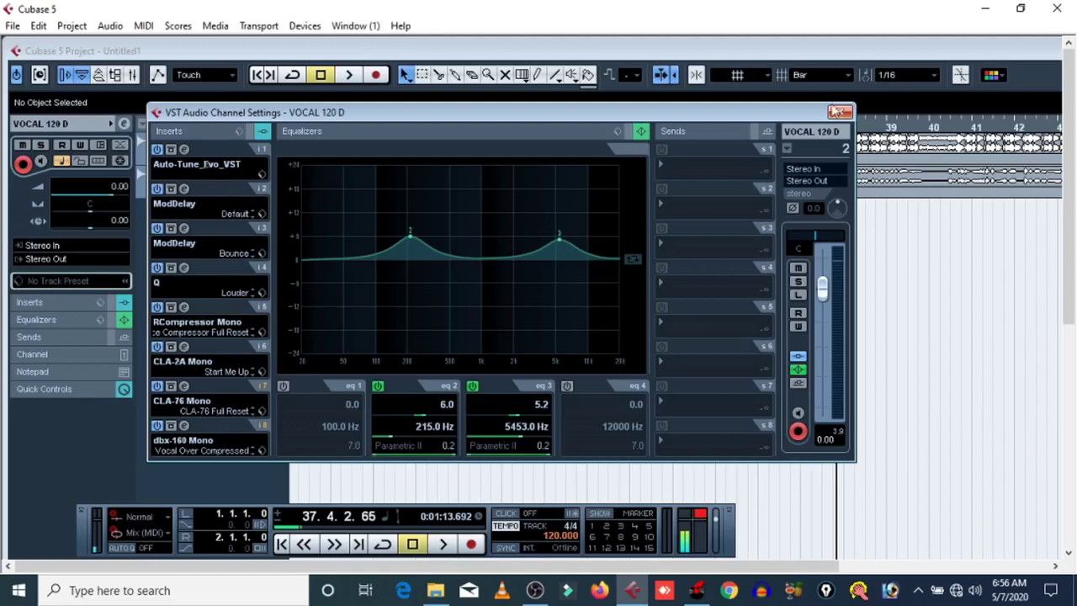
left_click(839, 112)
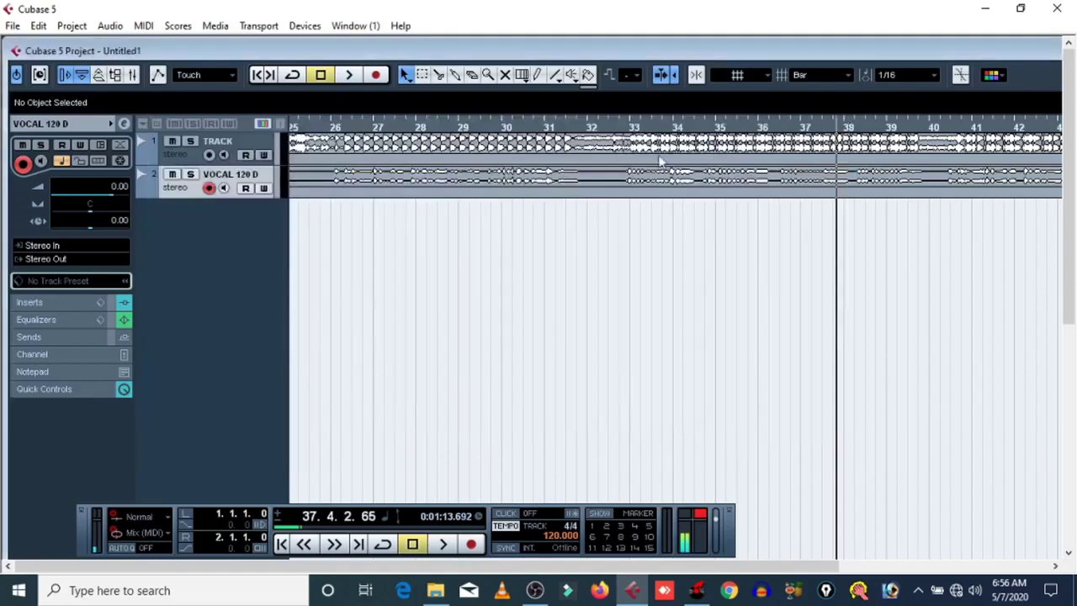
Add a stereo FX channel track with the RoomWorks reverb and load its FX Auxiliary Verb preset
right_click(189, 254)
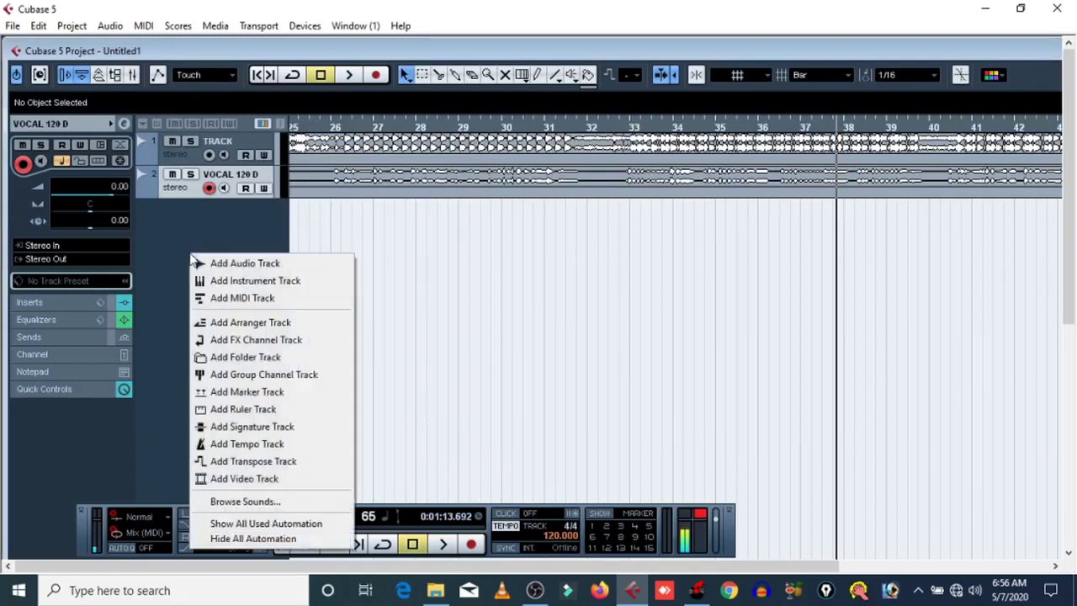
left_click(248, 340)
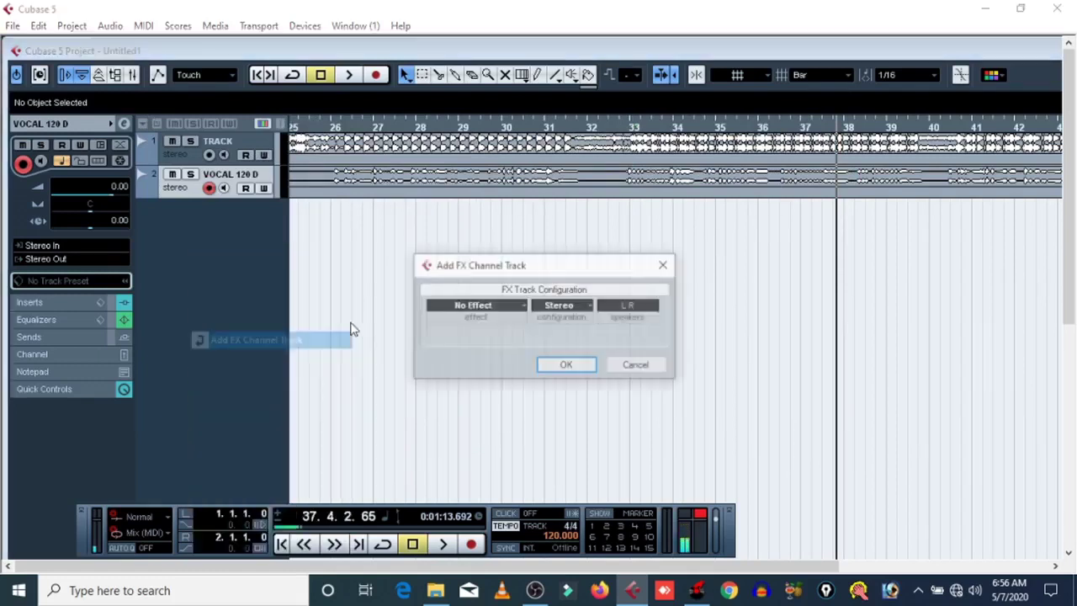
left_click(496, 312)
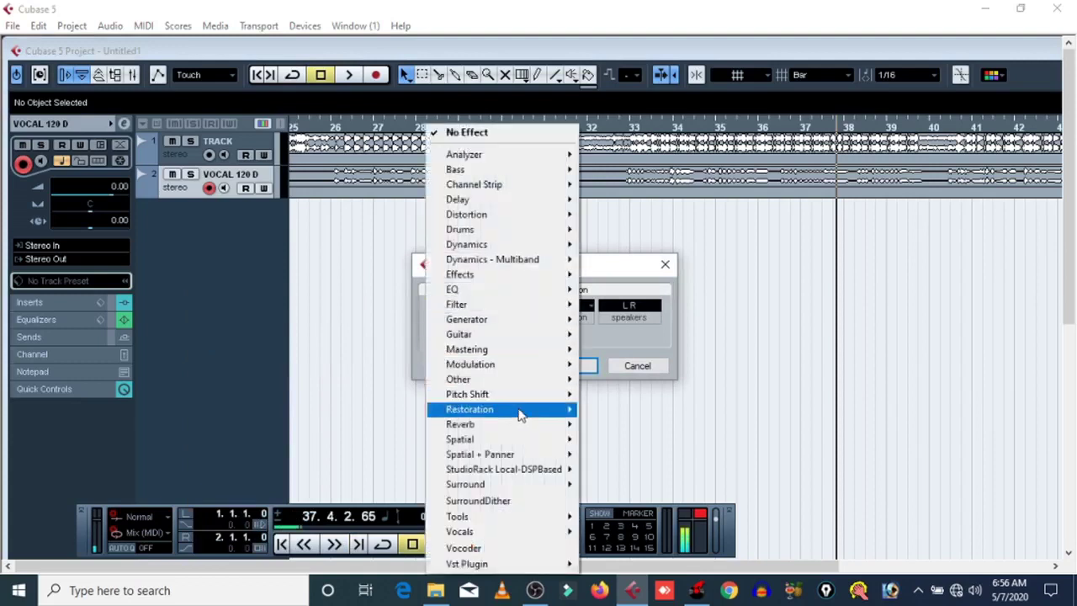
mouse_move(515, 427)
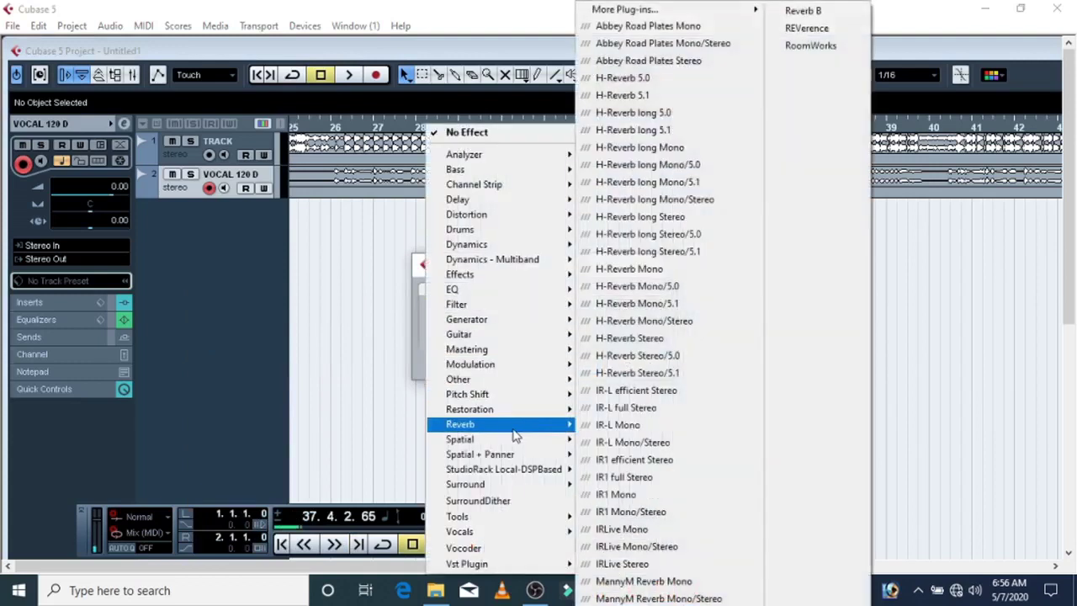
left_click(799, 46)
left_click(577, 370)
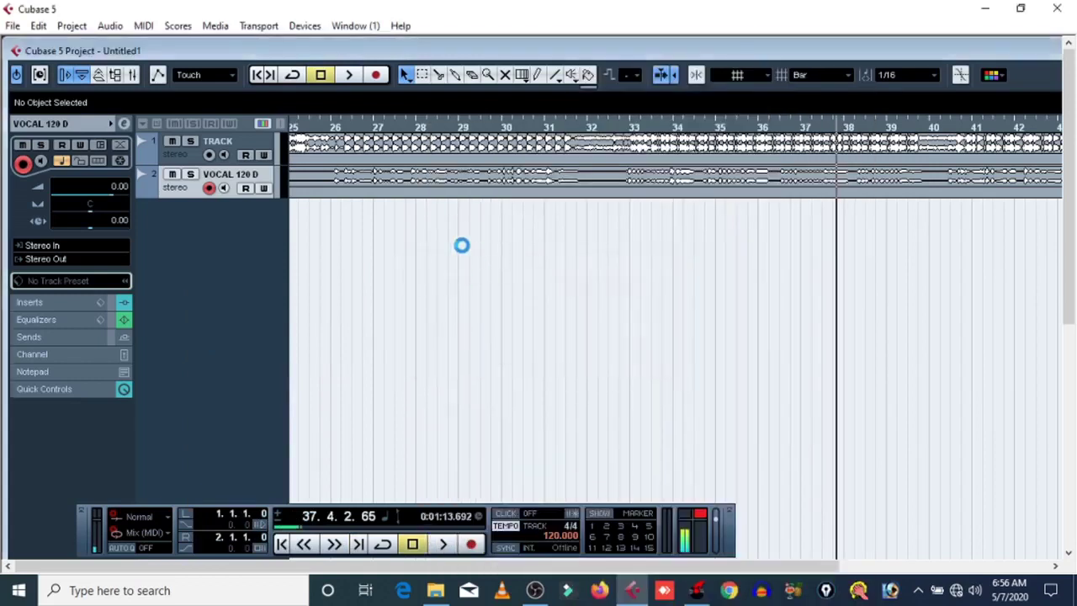
left_click(309, 236)
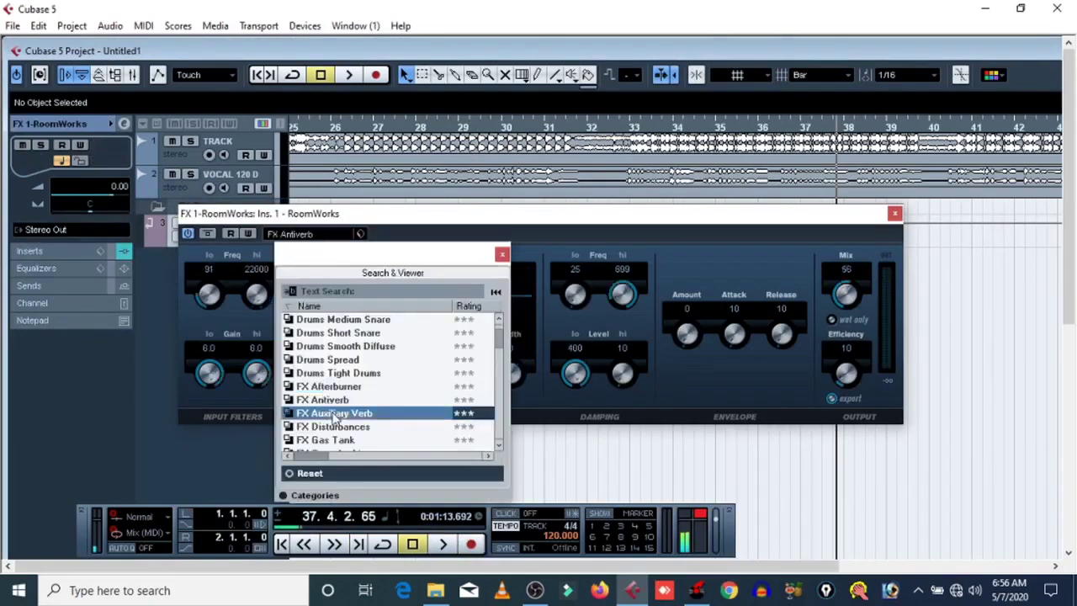
double_click(333, 413)
left_click(894, 213)
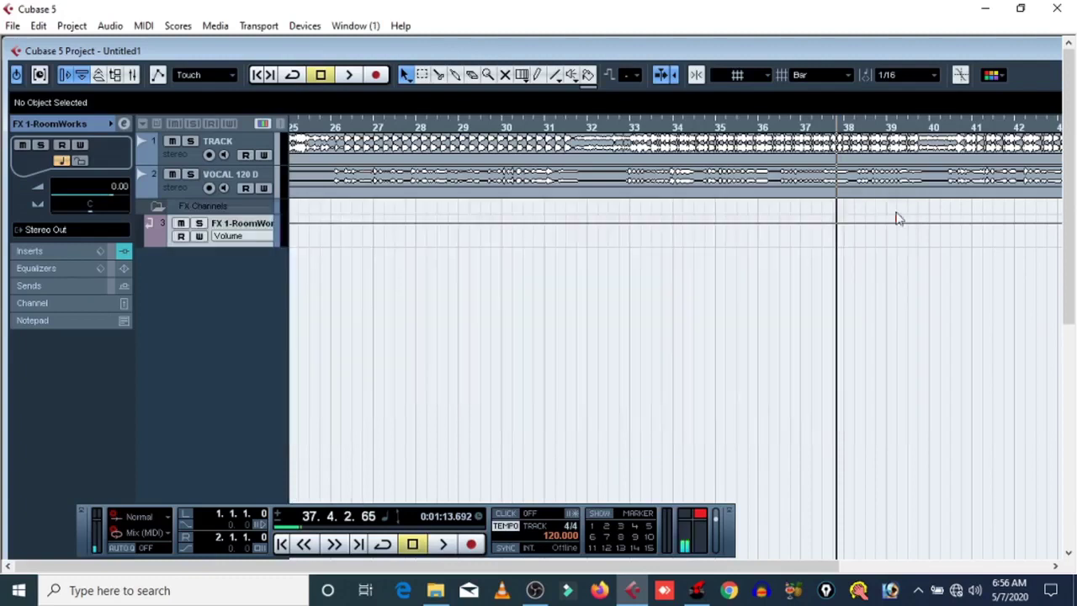
Add a second stereo FX channel track with Reverb A, keeping its Default preset
right_click(267, 300)
left_click(316, 90)
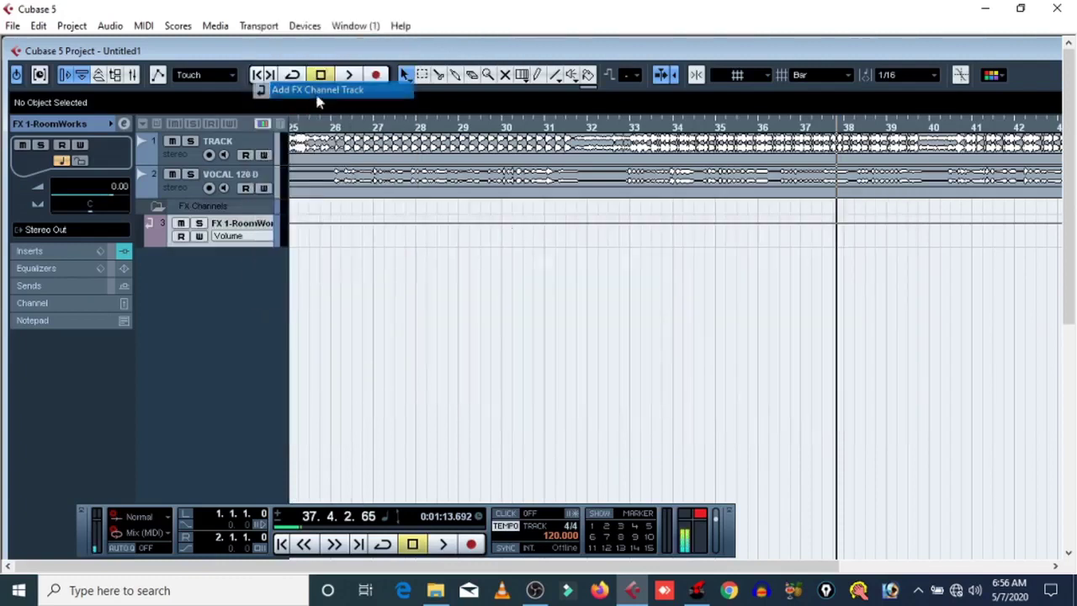
left_click(488, 308)
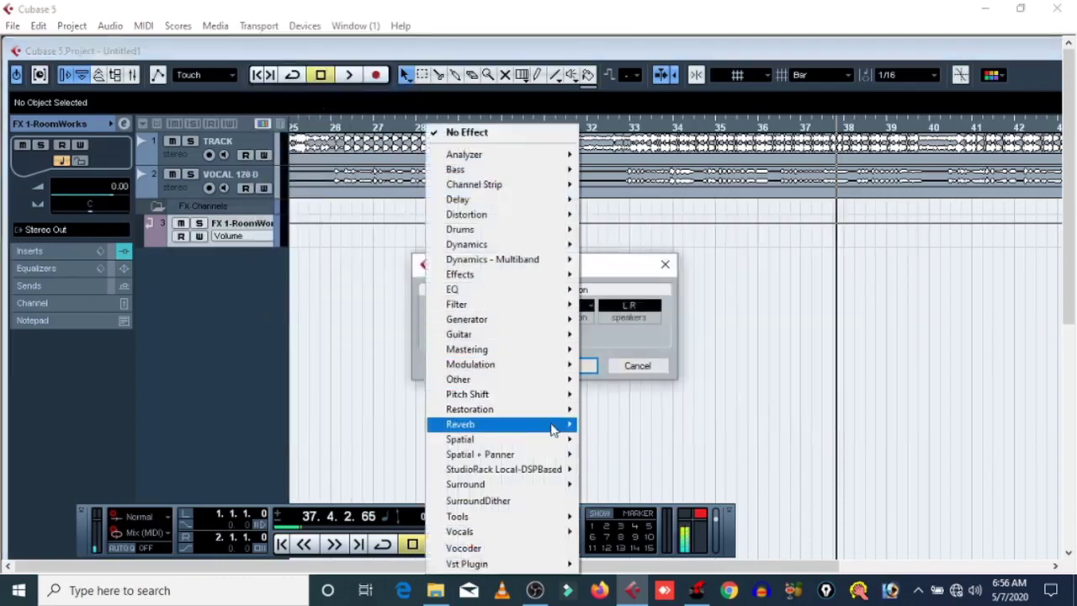
mouse_move(553, 425)
mouse_move(665, 9)
left_click(790, 10)
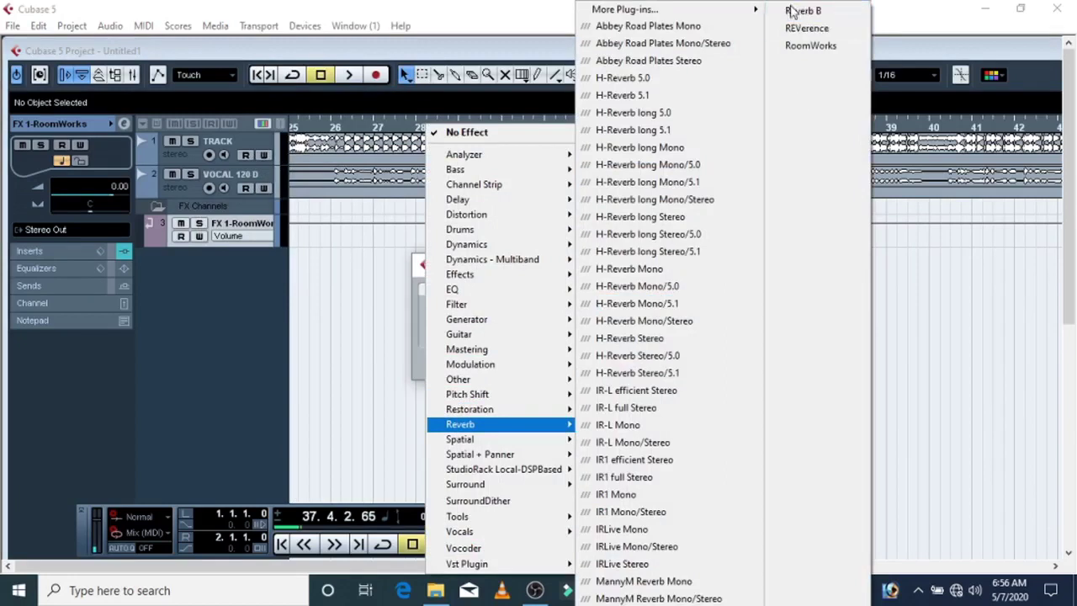
left_click(566, 365)
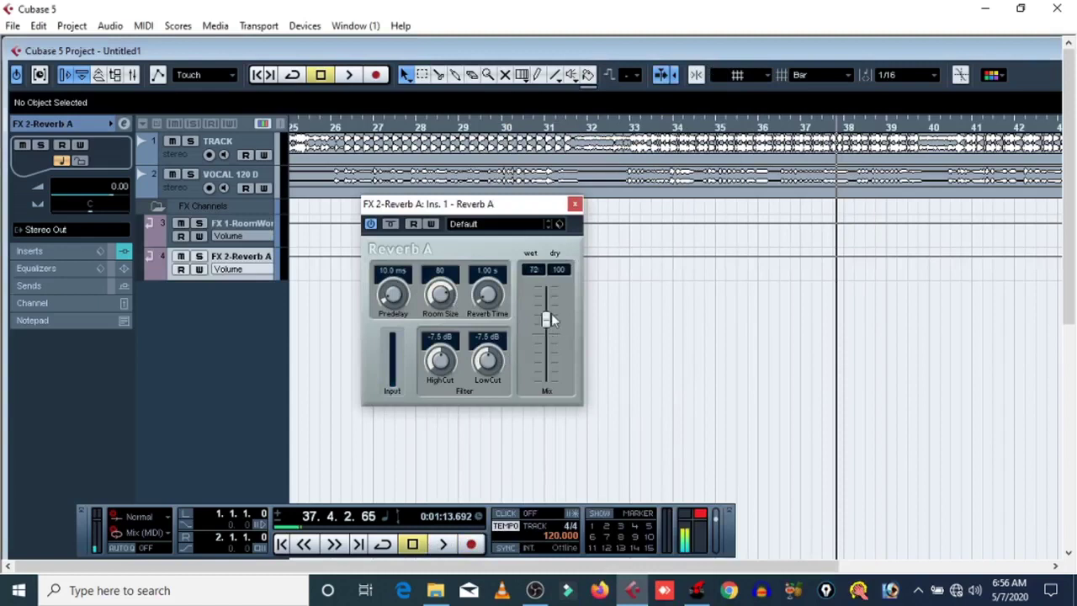
left_click(574, 204)
Assign the VOCAL 120 D sends to FX 1-RoomWorks and FX 2-Reverb A, and activate both sends
left_click(171, 192)
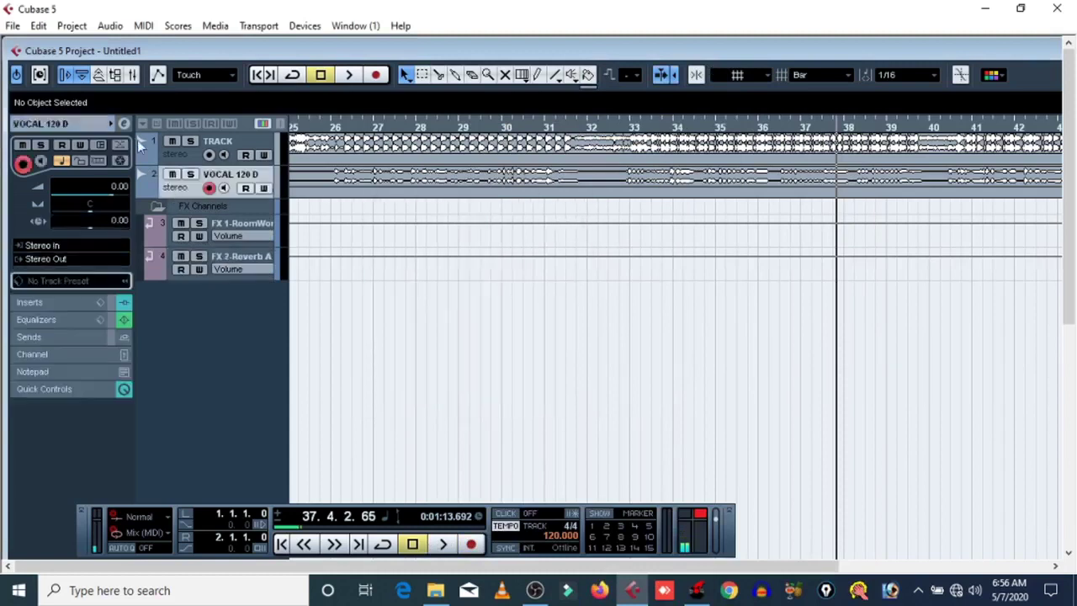
left_click(124, 125)
left_click(665, 179)
left_click(694, 204)
left_click(665, 210)
left_click(685, 262)
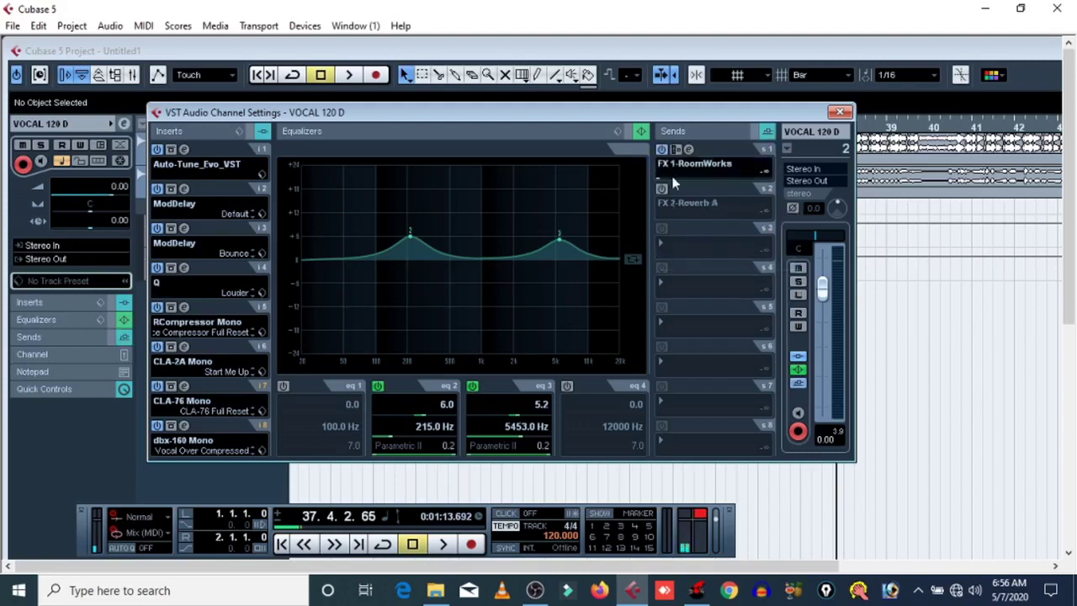
left_click(662, 191)
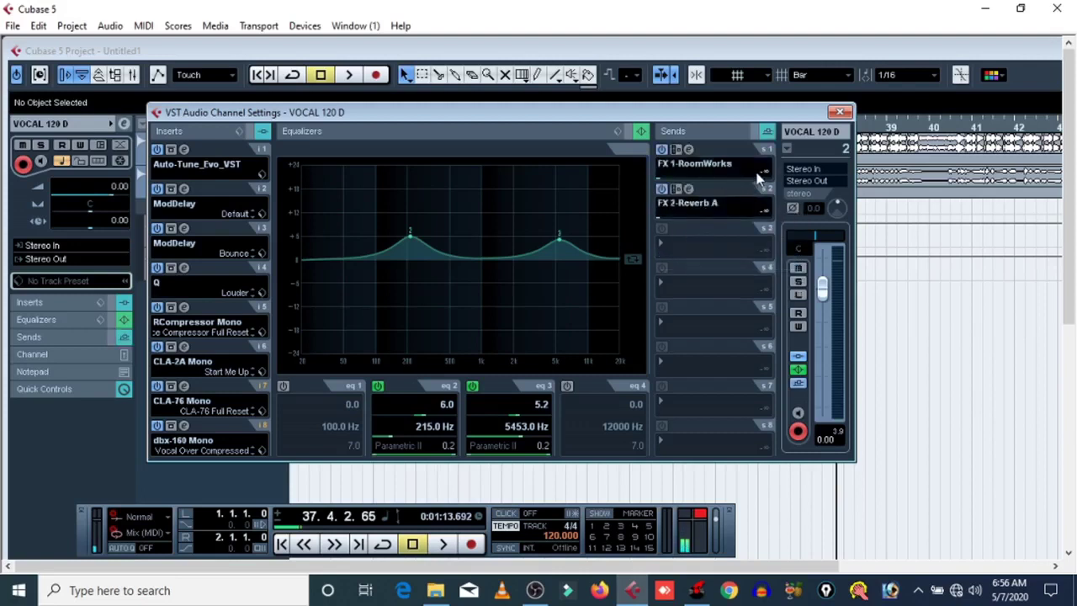
Set the RoomWorks send level to -20 and the Reverb A send level to -12, and close the channel settings
type("-20")
key("Return")
type("-12")
key("Return")
left_click(838, 110)
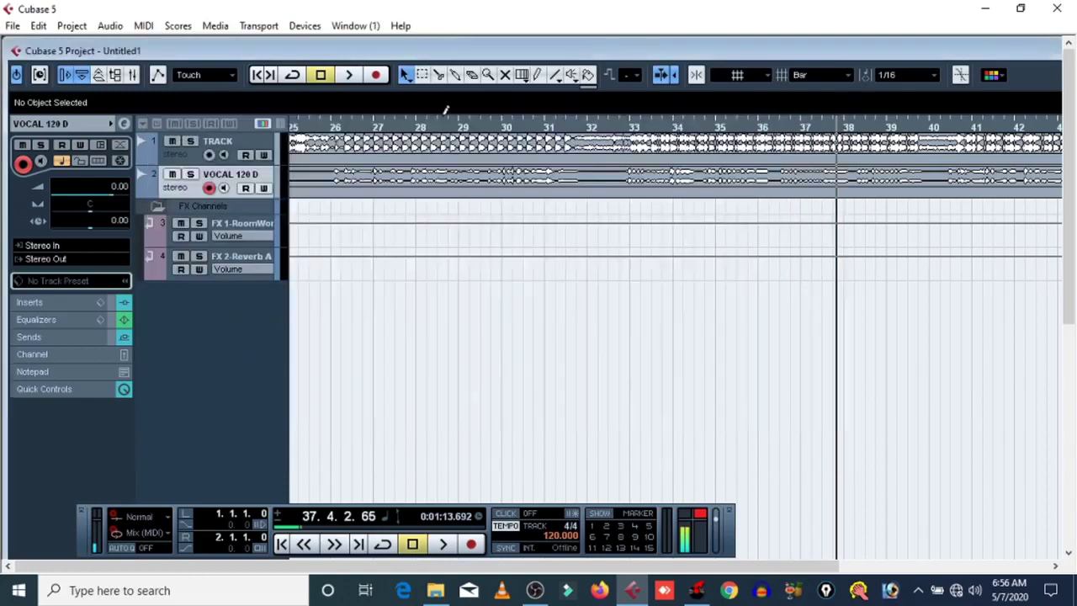
Play the mix from bar 26 to hear the vocal with its reverb sends
left_click(333, 127)
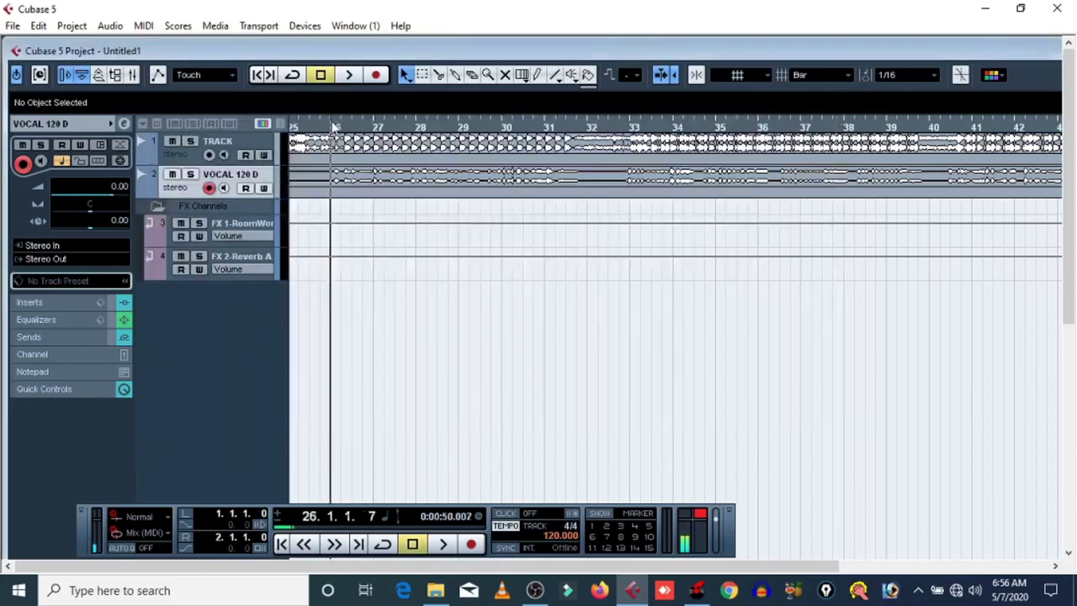
left_click(349, 78)
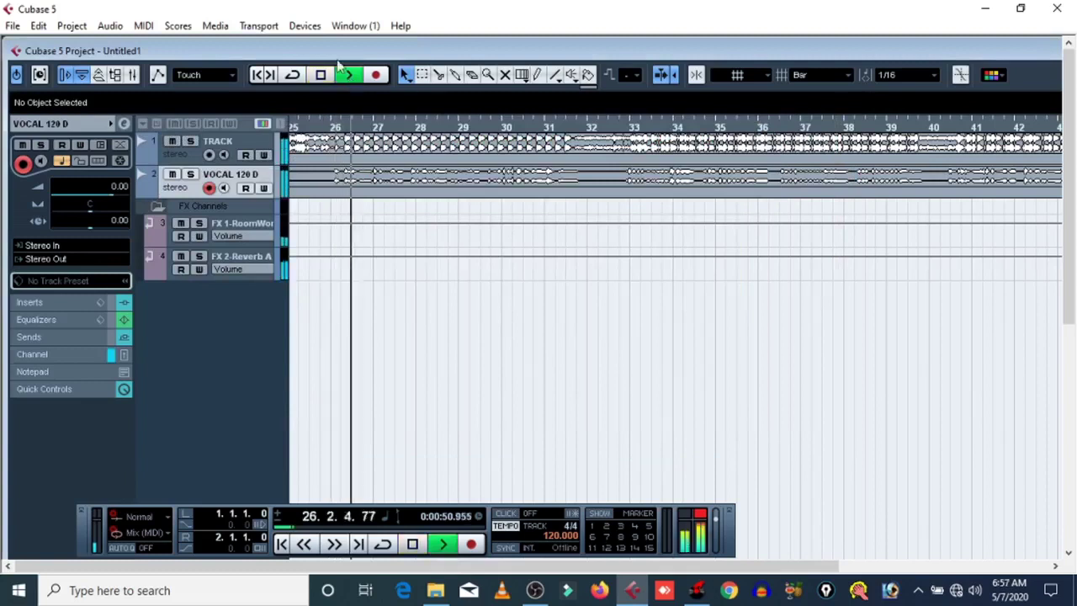